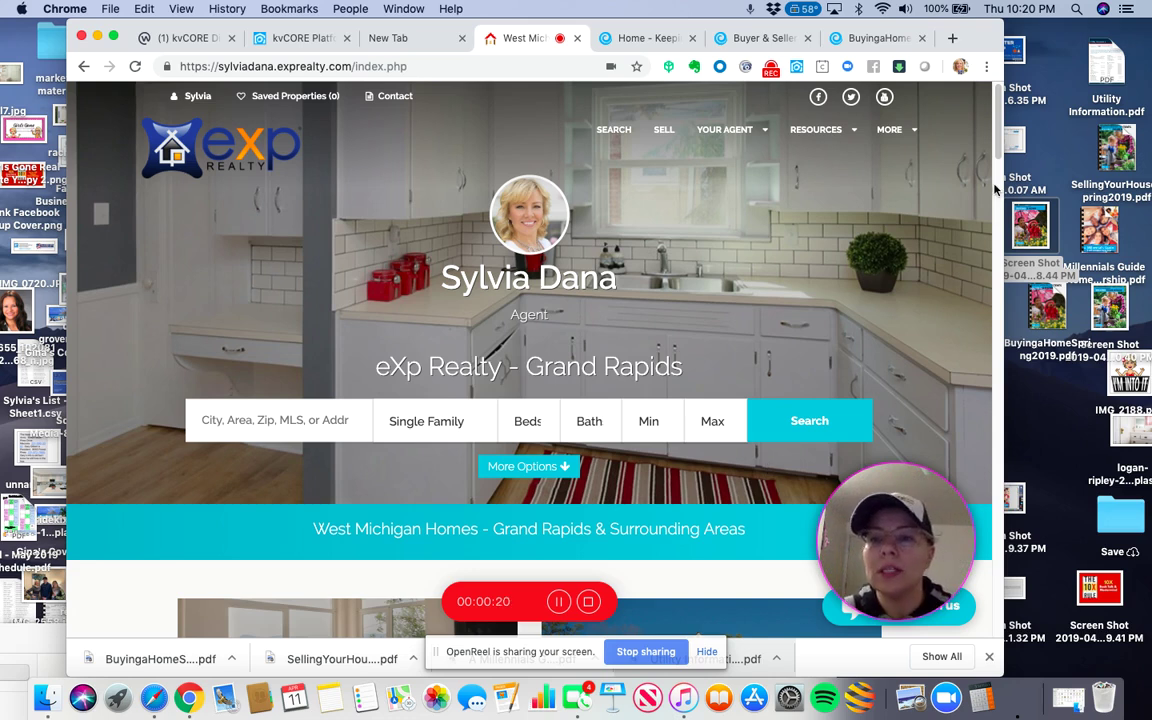
Step: Scroll the website home page down to the Latest Blog Posts section, which lists four posts
{"action": "left_click_drag", "start_coordinate": [998, 130], "coordinate": [995, 519]}
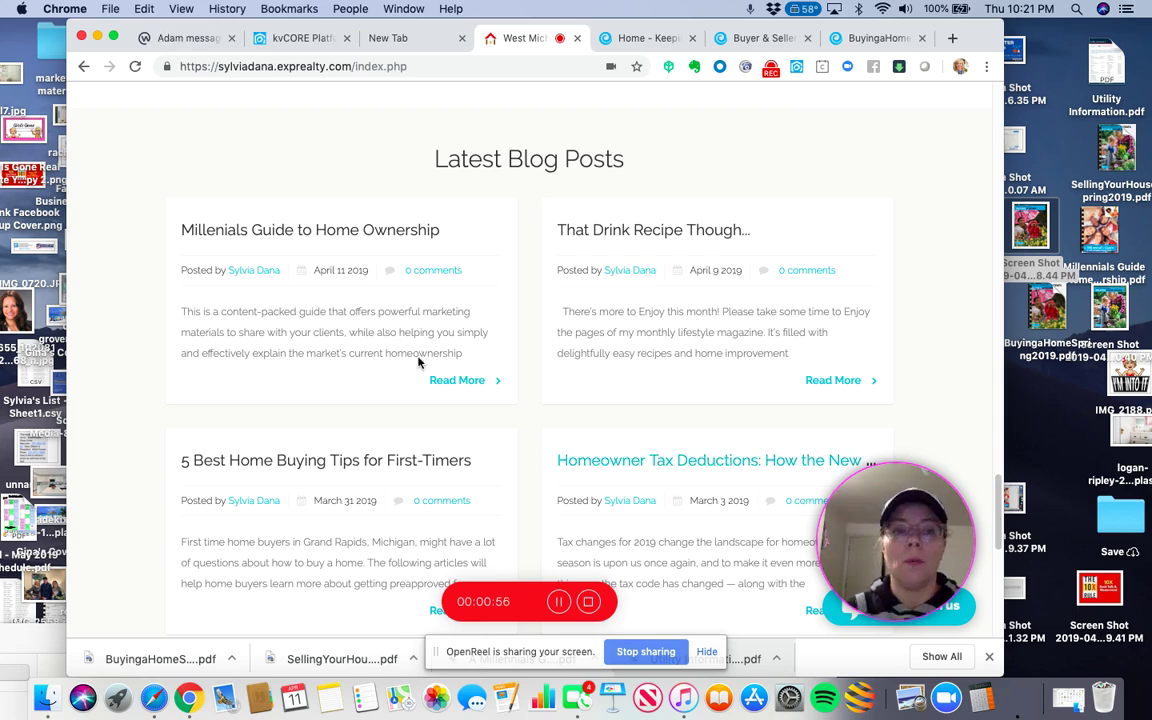
Step: Open the Millenials Guide to Home Ownership post and review its Download the Free Guide text and cover image
{"action": "left_click", "coordinate": [304, 237]}
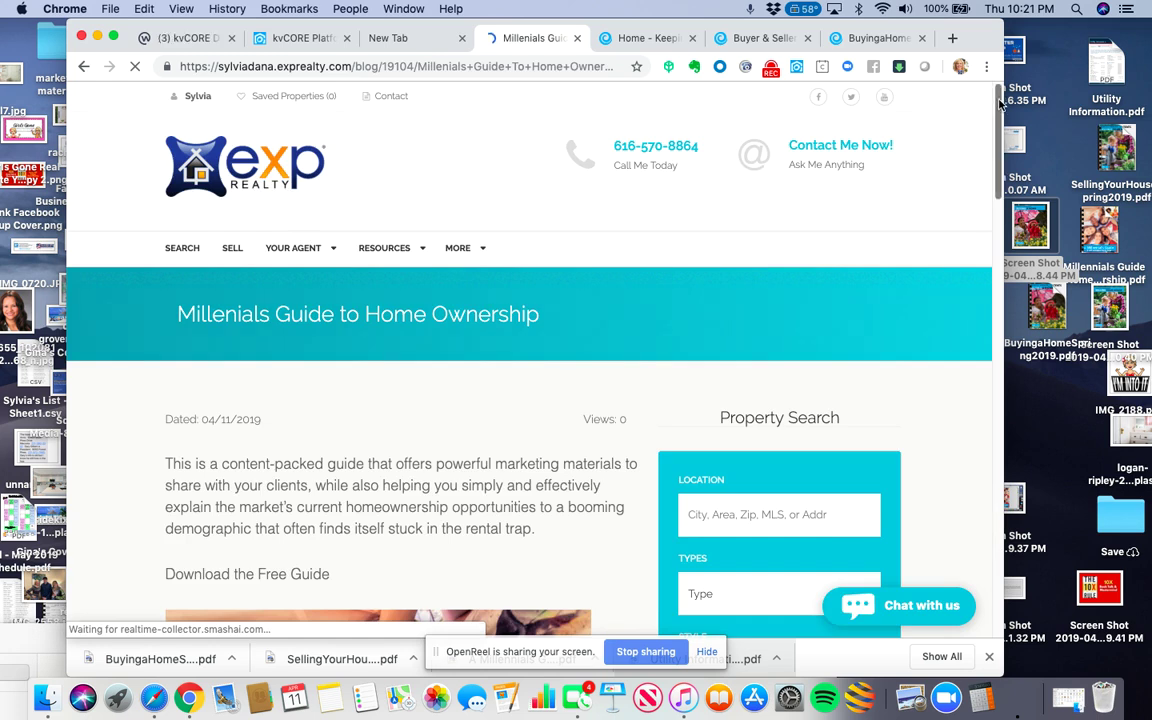
{"action": "left_click_drag", "start_coordinate": [999, 104], "coordinate": [999, 148]}
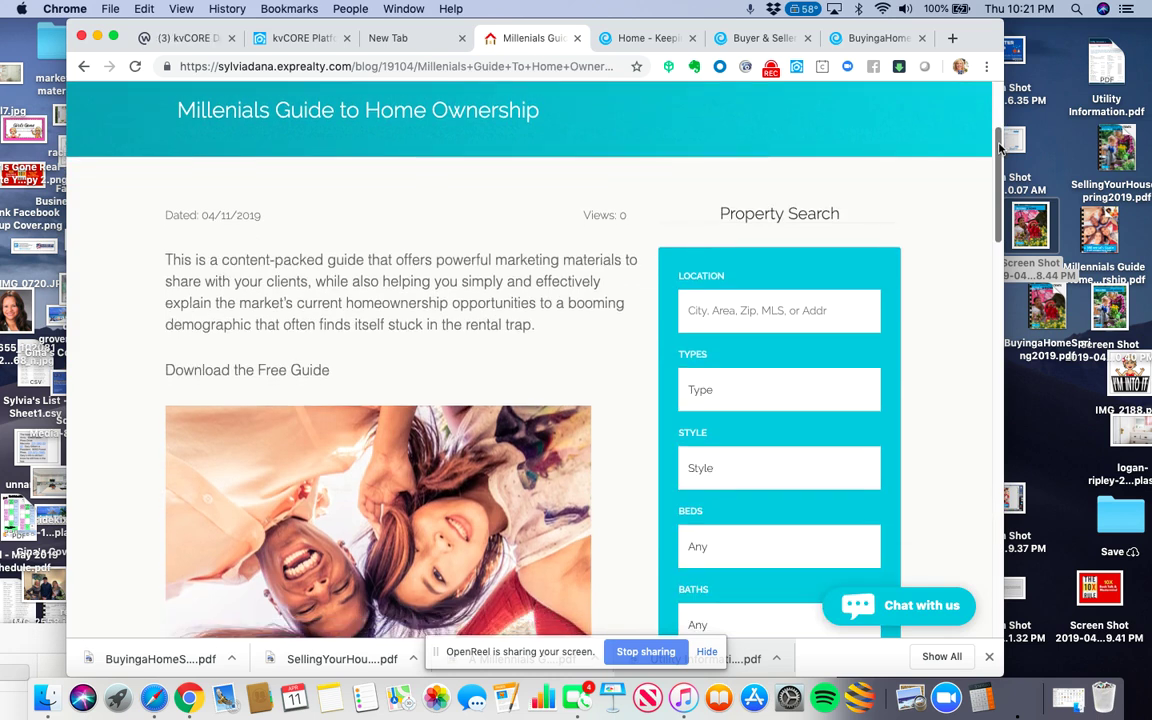
{"action": "mouse_move", "coordinate": [999, 148]}
{"action": "left_mouse_down"}
{"action": "mouse_move", "coordinate": [977, 288]}
{"action": "mouse_move", "coordinate": [997, 143]}
{"action": "left_mouse_up"}
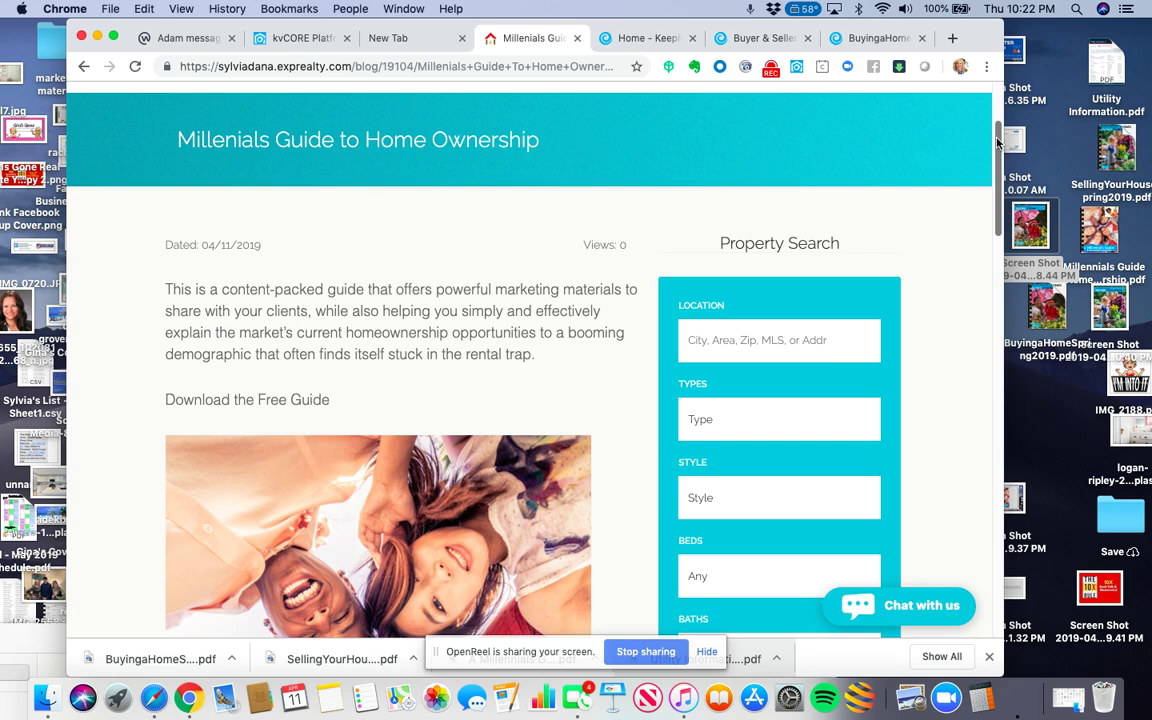
{"action": "left_click_drag", "start_coordinate": [996, 143], "coordinate": [970, 139]}
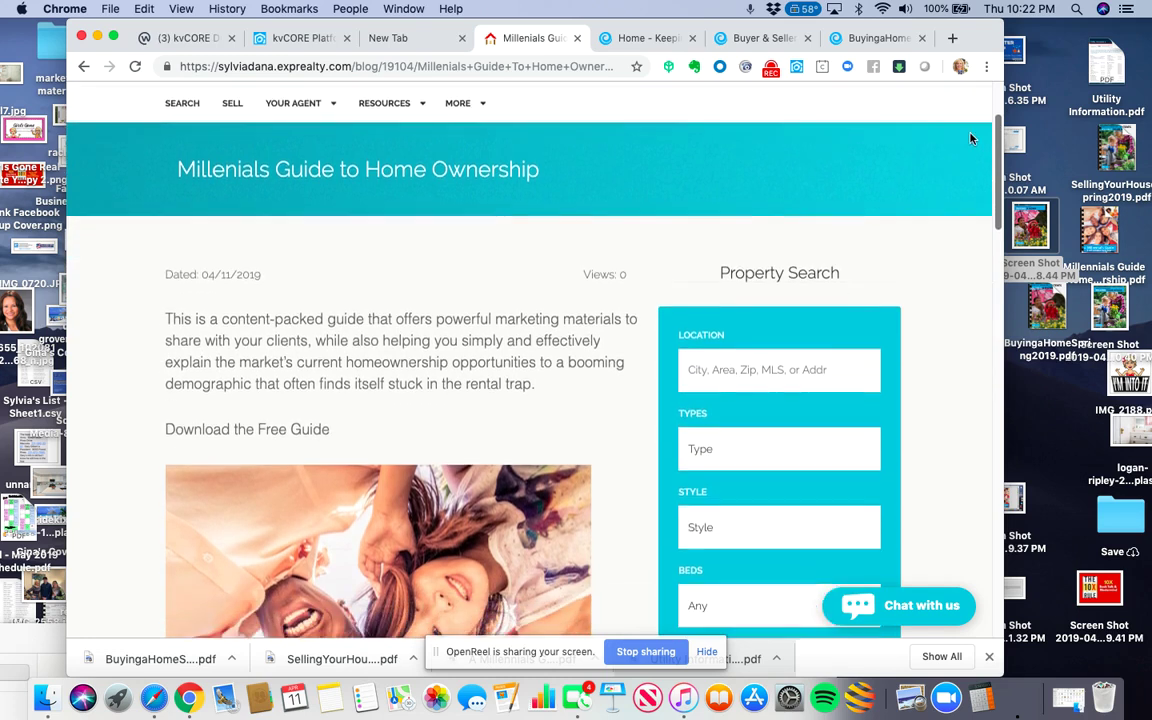
{"action": "scroll", "coordinate": [970, 139], "scroll_direction": "down", "scroll_amount": 3}
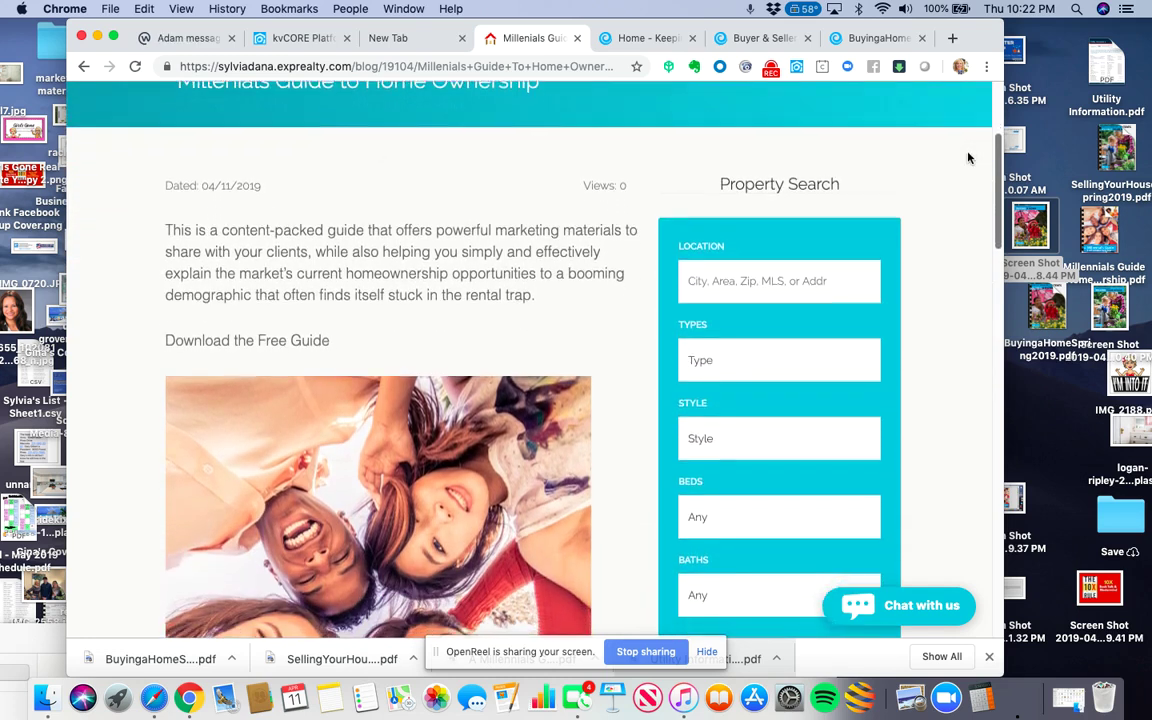
{"action": "scroll", "coordinate": [968, 158], "scroll_direction": "down", "scroll_amount": 5}
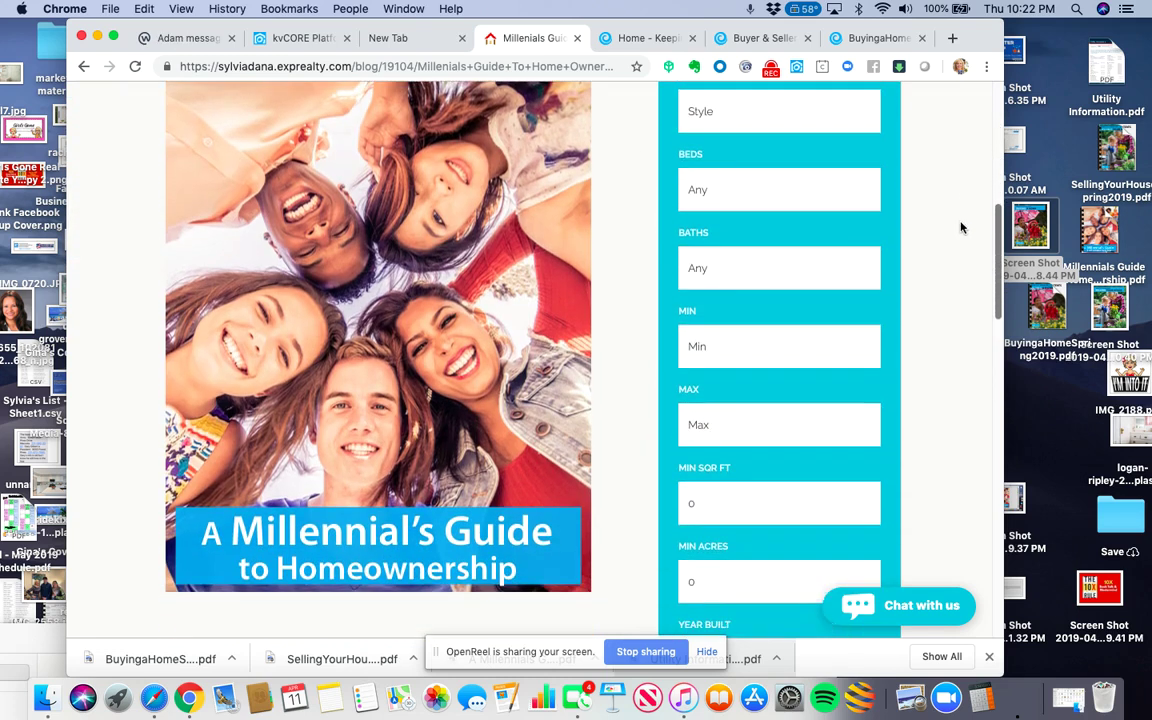
{"action": "scroll", "coordinate": [960, 228], "scroll_direction": "up", "scroll_amount": 3}
{"action": "scroll", "coordinate": [960, 226], "scroll_direction": "down", "scroll_amount": 2}
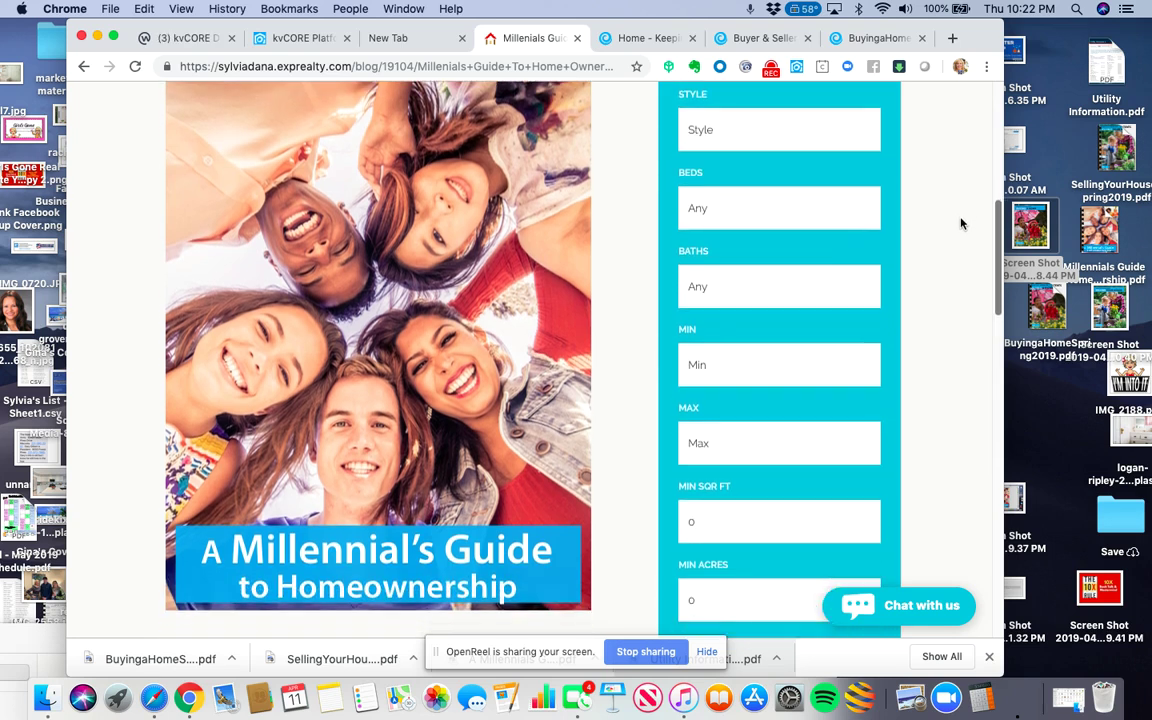
{"action": "scroll", "coordinate": [961, 219], "scroll_direction": "up", "scroll_amount": 10}
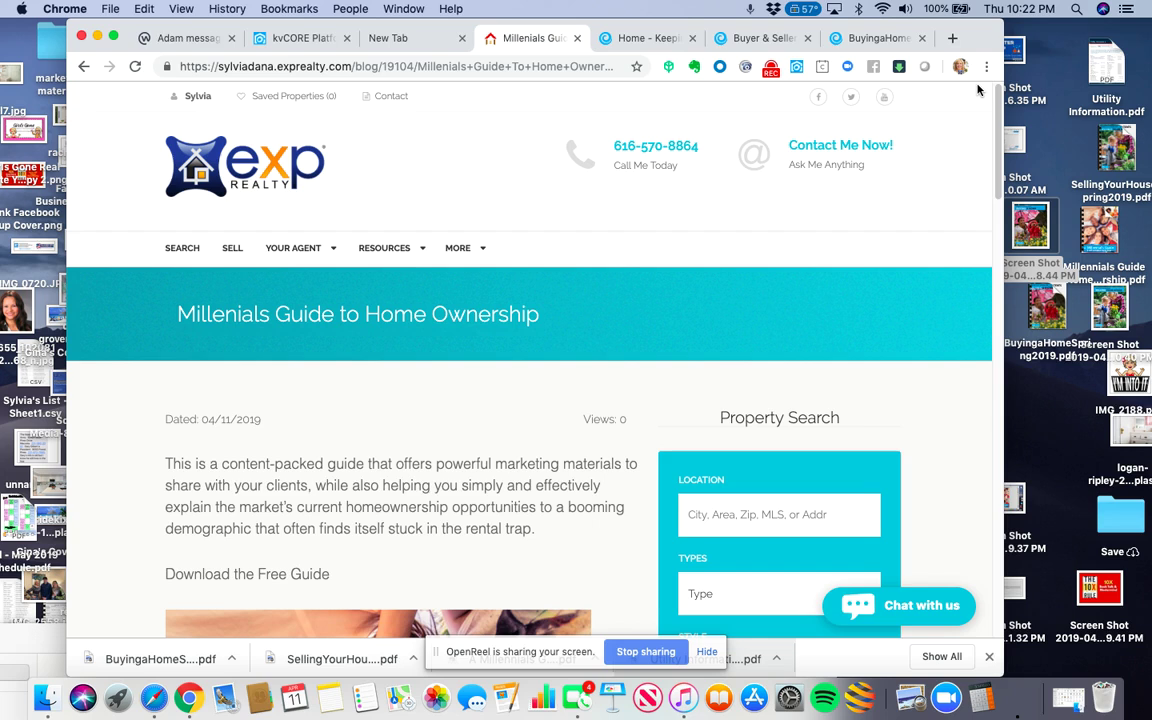
{"action": "scroll", "coordinate": [901, 155], "scroll_direction": "down", "scroll_amount": 5}
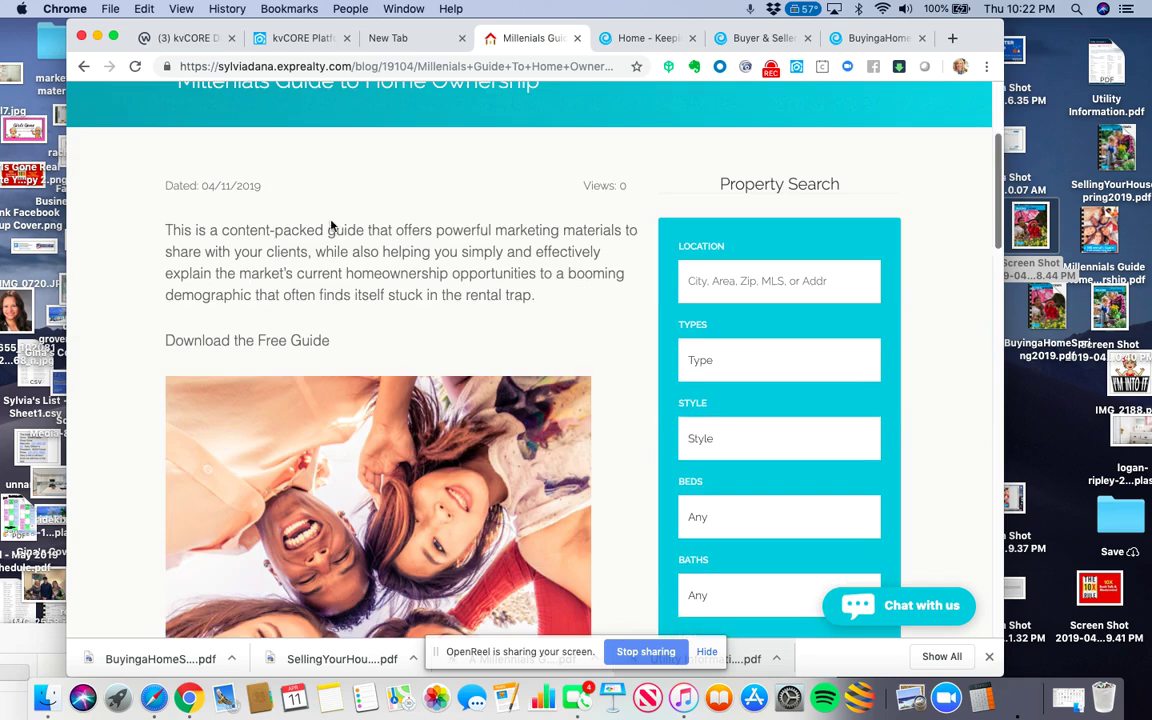
Step: Follow the free guide link to the 23-page Millennials guide PDF in Drive, then return to the blog tab
{"action": "left_click", "coordinate": [237, 342]}
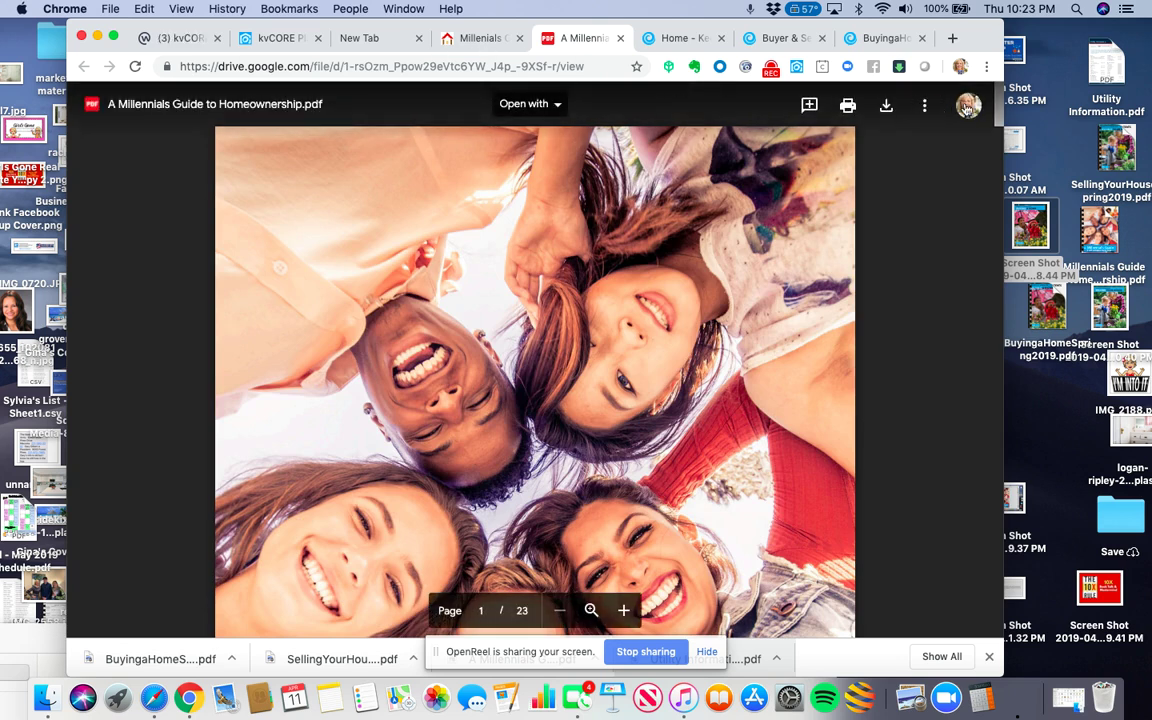
{"action": "left_click_drag", "start_coordinate": [997, 103], "coordinate": [1018, 71]}
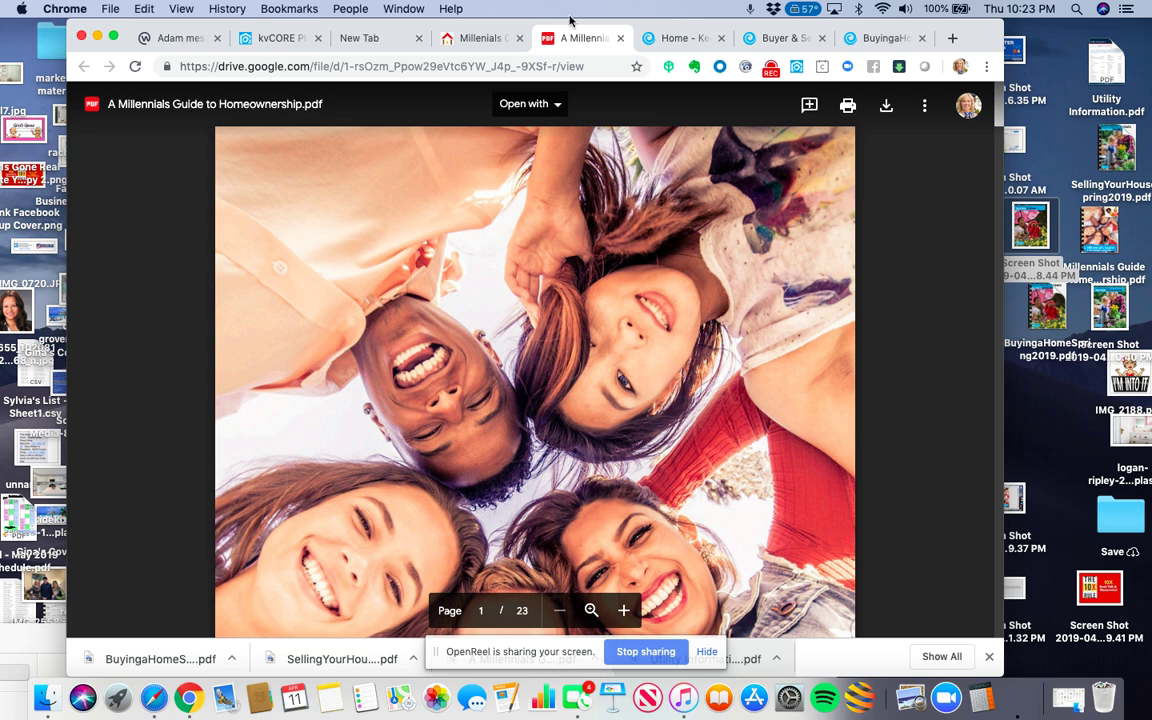
{"action": "left_click", "coordinate": [485, 39]}
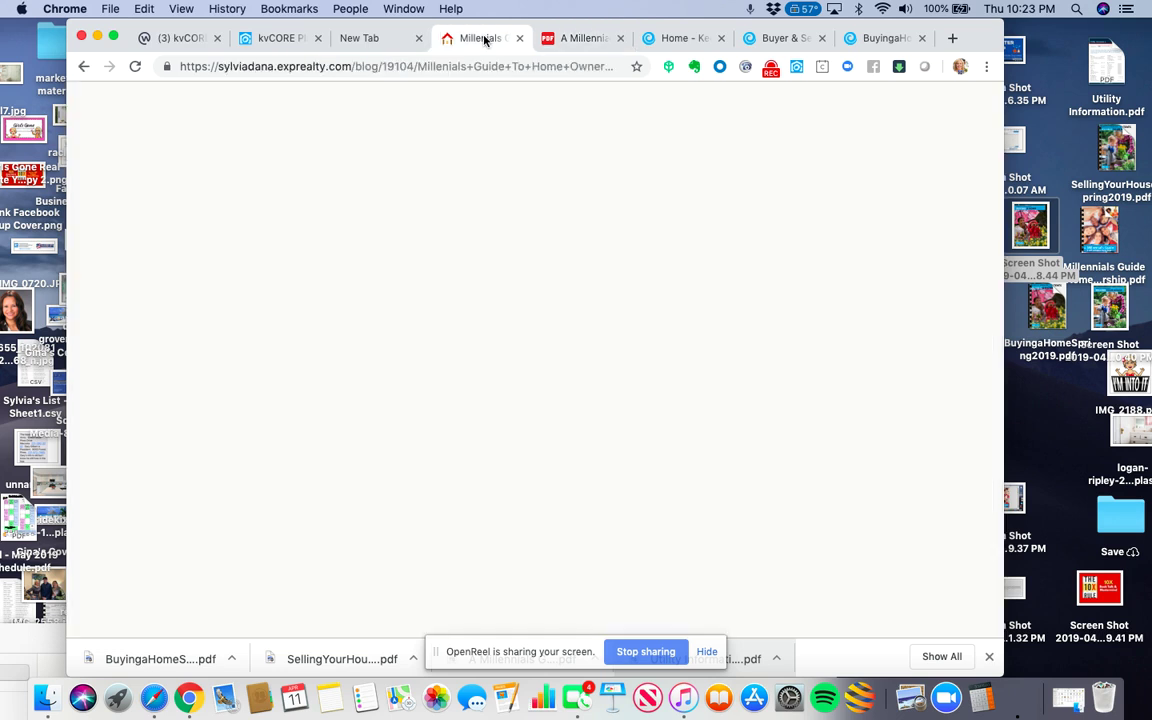
Step: Start a new kvCORE blog post and paste the Buyer Guide description as its content
{"action": "left_click", "coordinate": [280, 39]}
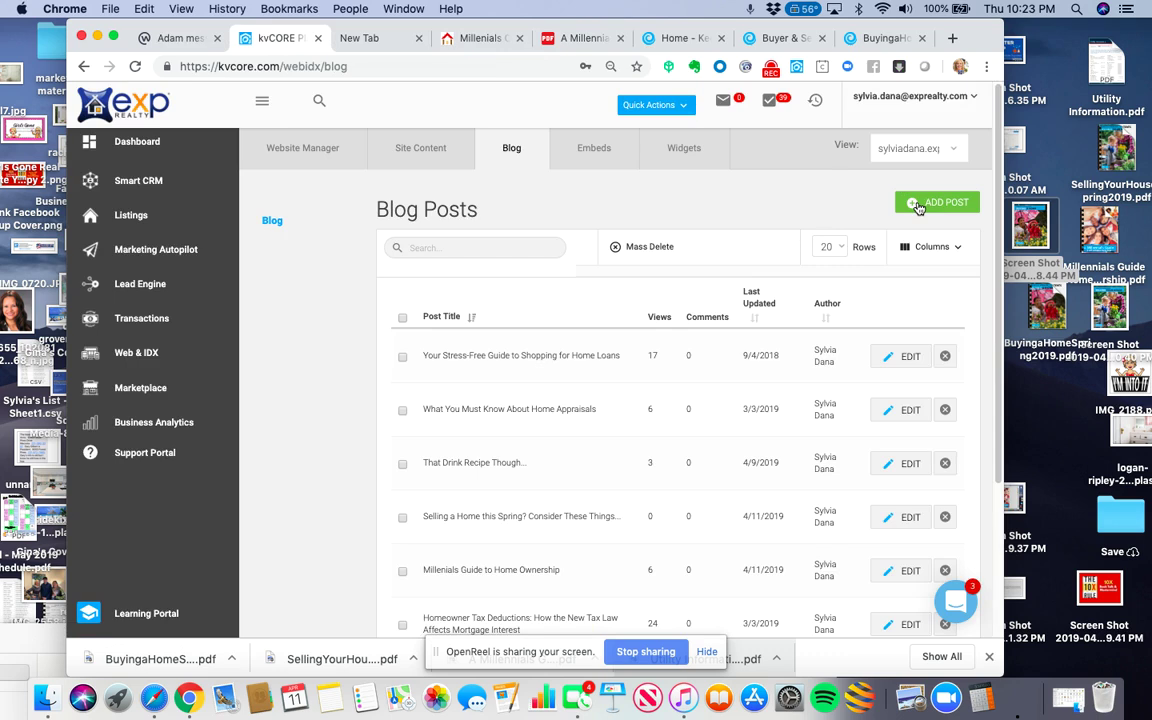
{"action": "left_click", "coordinate": [917, 205]}
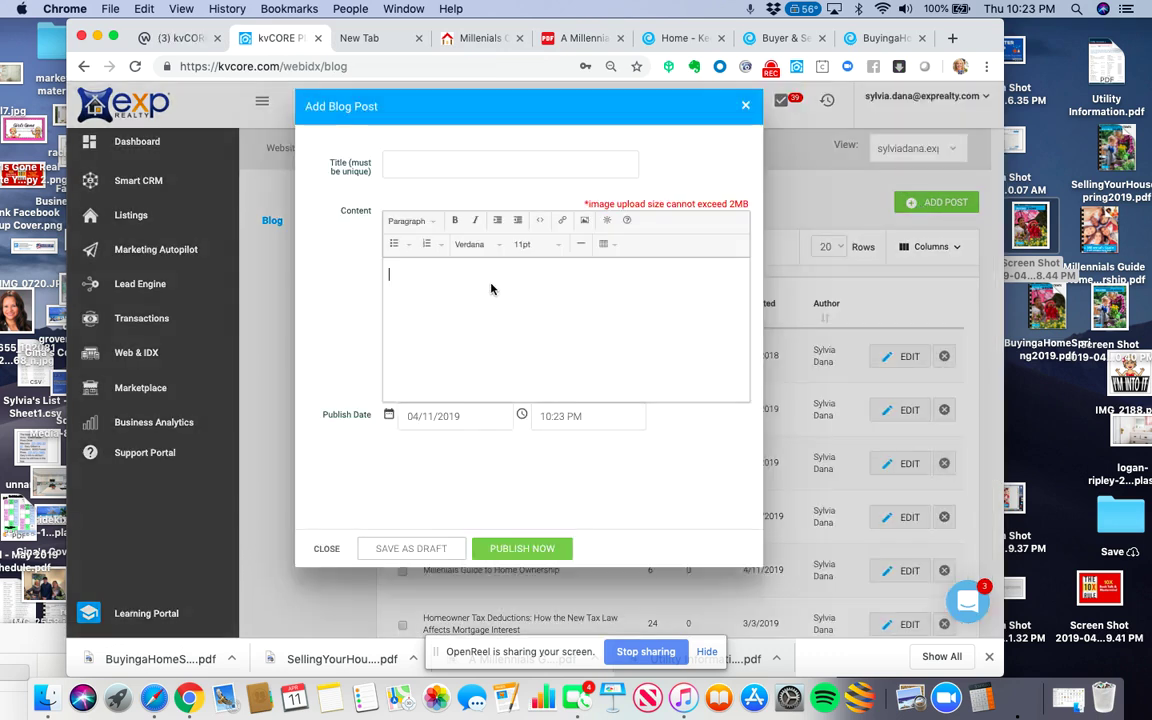
{"action": "key", "text": "super+v"}
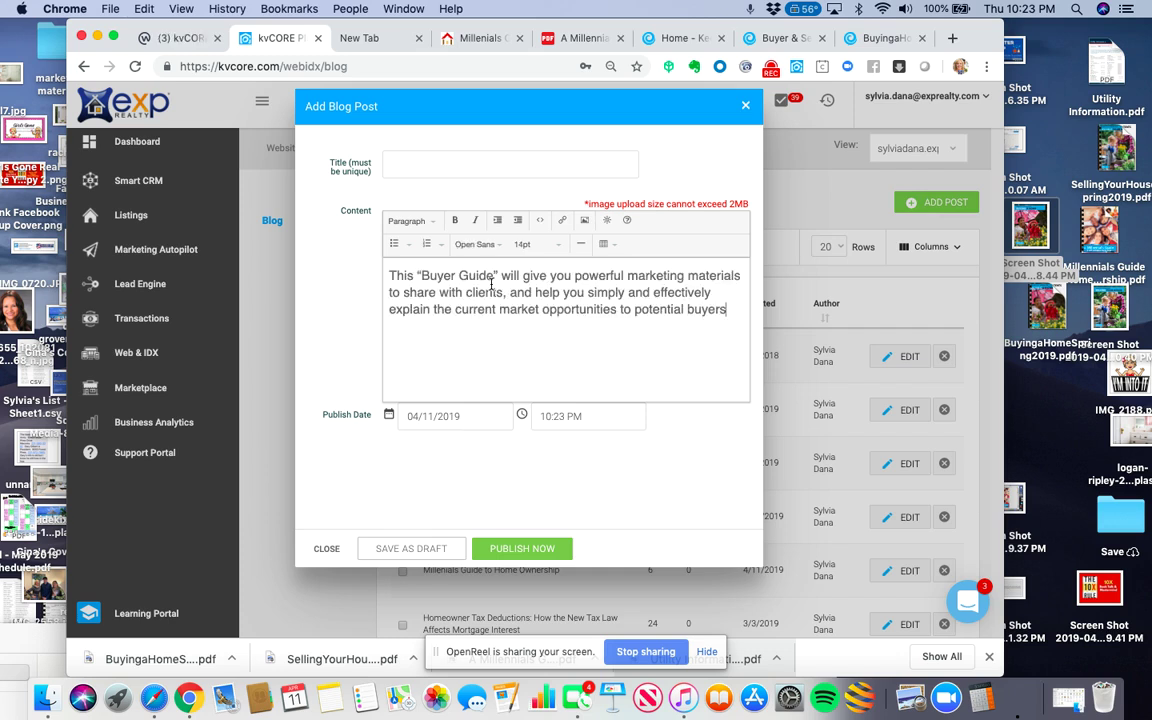
{"action": "type", "text": "."}
{"action": "key", "text": "Return"}
Step: Add the line 'Download Your Free Buyer Guide, Spring 2019' below the description
{"action": "type", "text": "Down"}
{"action": "type", "text": "oad Your Fr"}
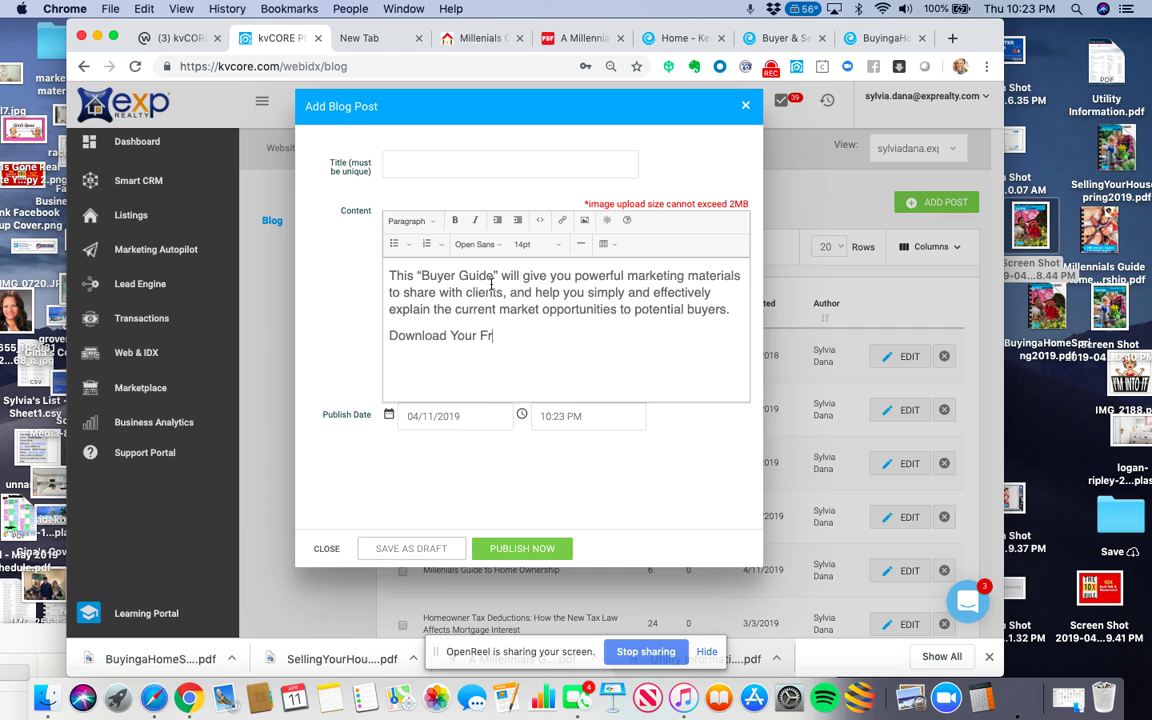
{"action": "type", "text": "ee Buyer Guide"}
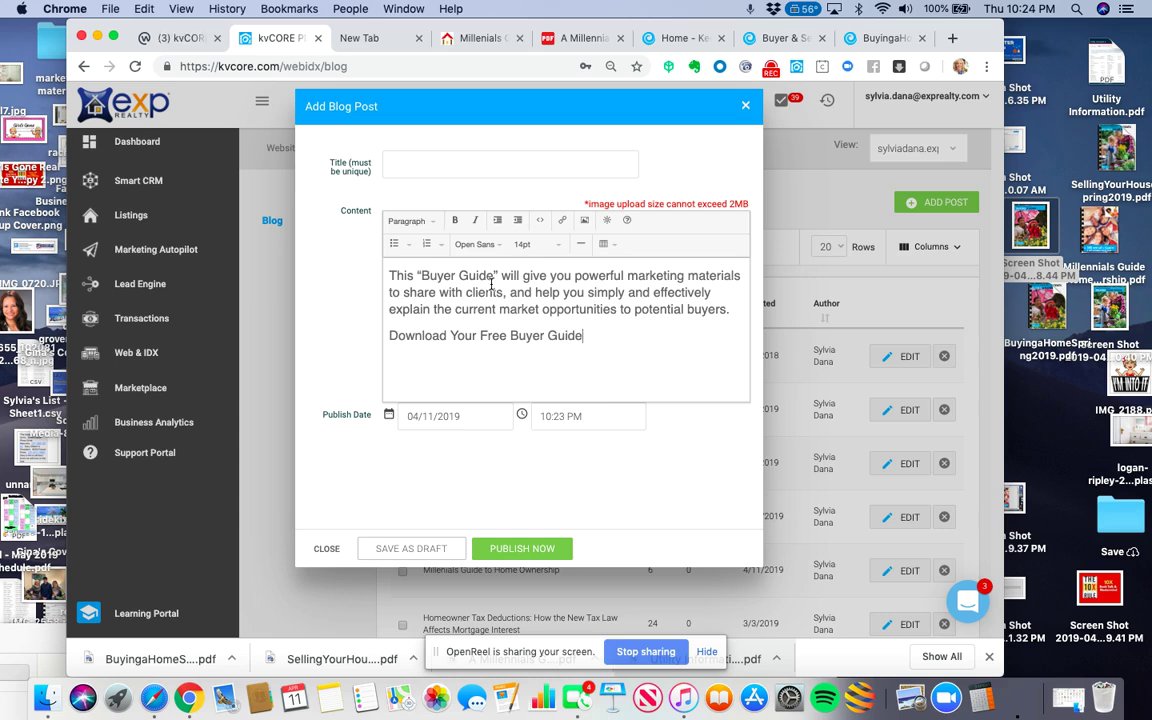
{"action": "left_click", "coordinate": [509, 336]}
{"action": "type", "text": "Sp"}
{"action": "key", "text": "BackSpace"}
{"action": "key", "text": "BackSpace"}
{"action": "left_click", "coordinate": [591, 336]}
{"action": "type", "text": ", Spring 2019"}
{"action": "left_click", "coordinate": [950, 39]}
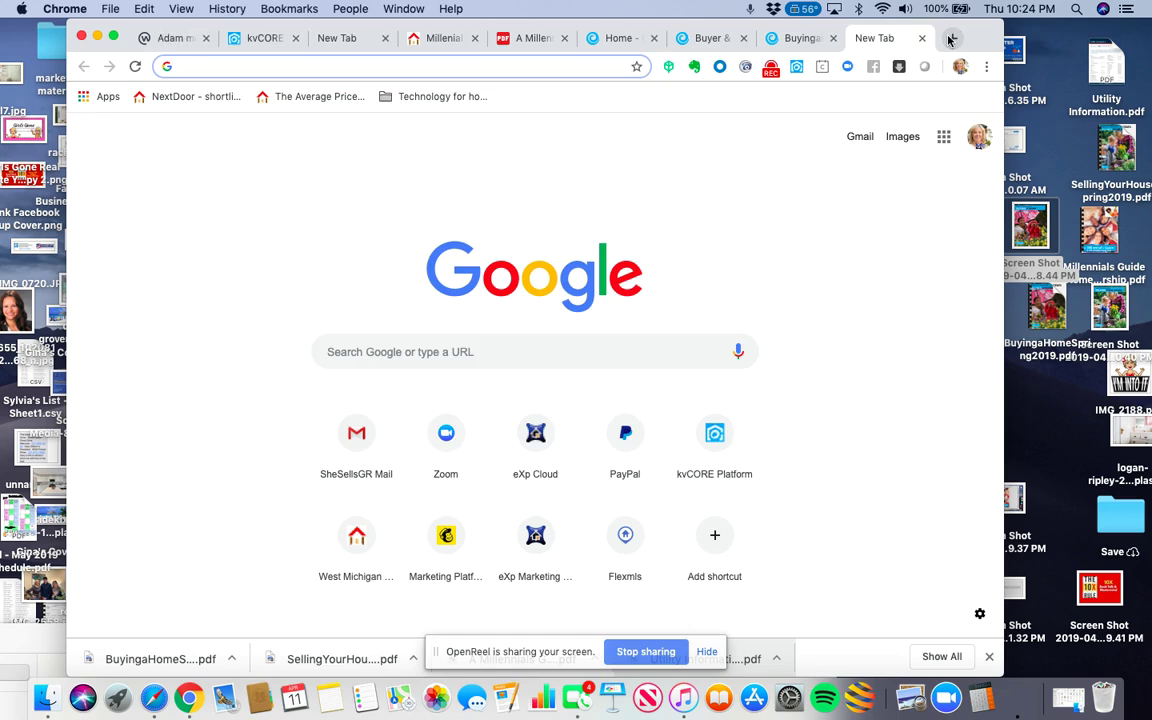
Step: Open Google Drive's My Drive in the new tab from the Google apps menu
{"action": "left_click", "coordinate": [945, 143]}
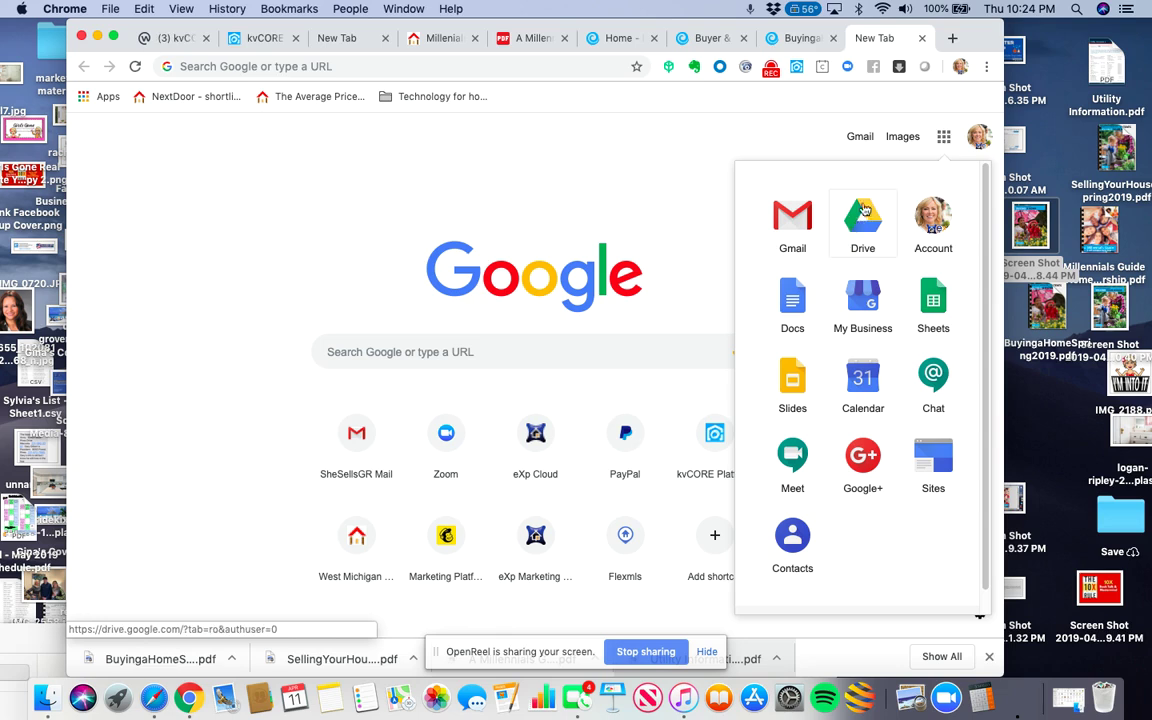
{"action": "key", "text": "Escape"}
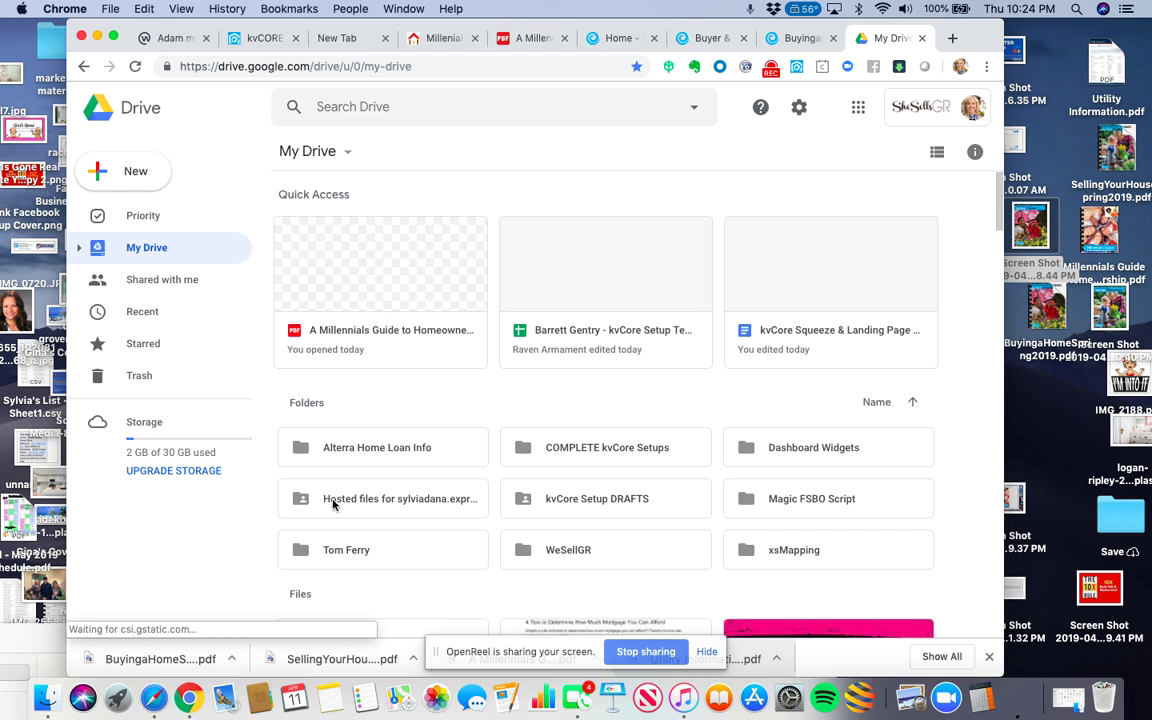
Step: Open the Drive folder of hosted website files and shift the browser left to uncover desktop files
{"action": "double_click", "coordinate": [333, 501]}
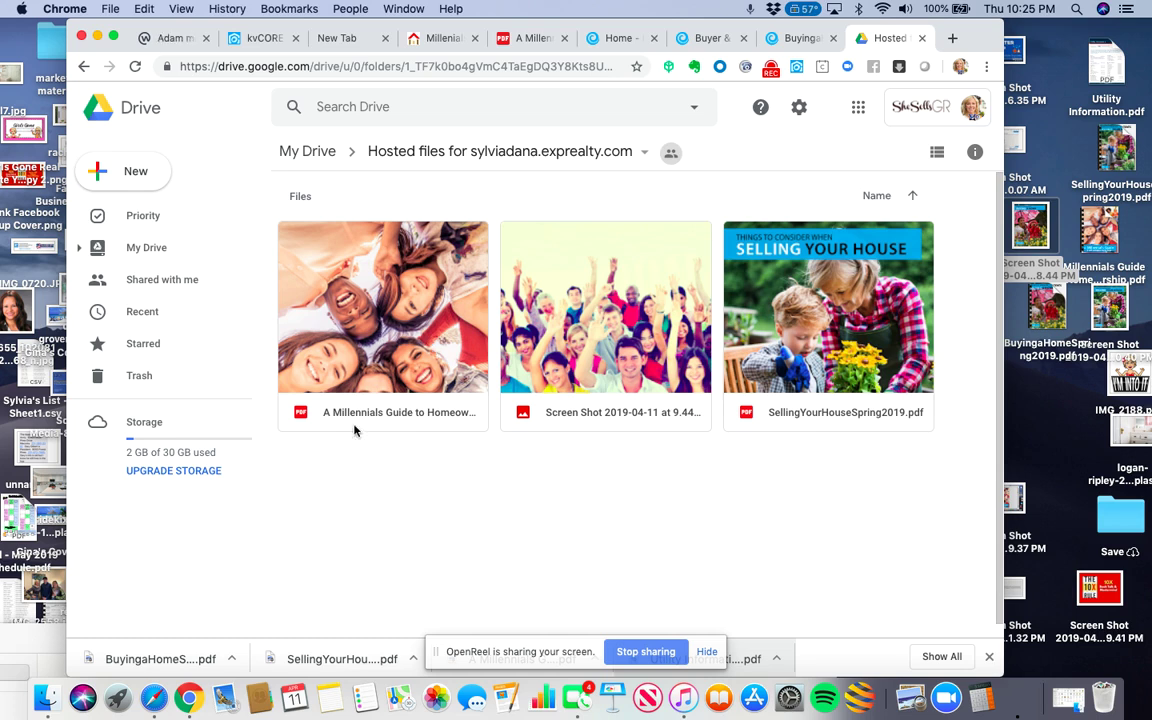
{"action": "left_click", "coordinate": [395, 335]}
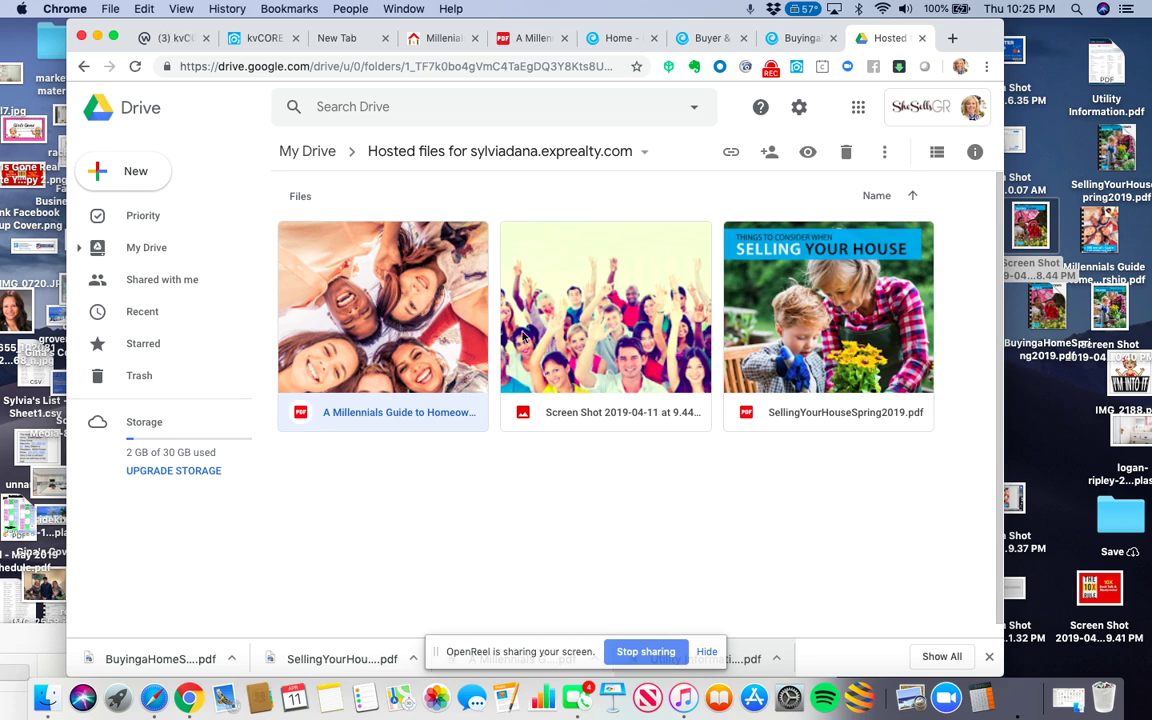
{"action": "left_click", "coordinate": [626, 510]}
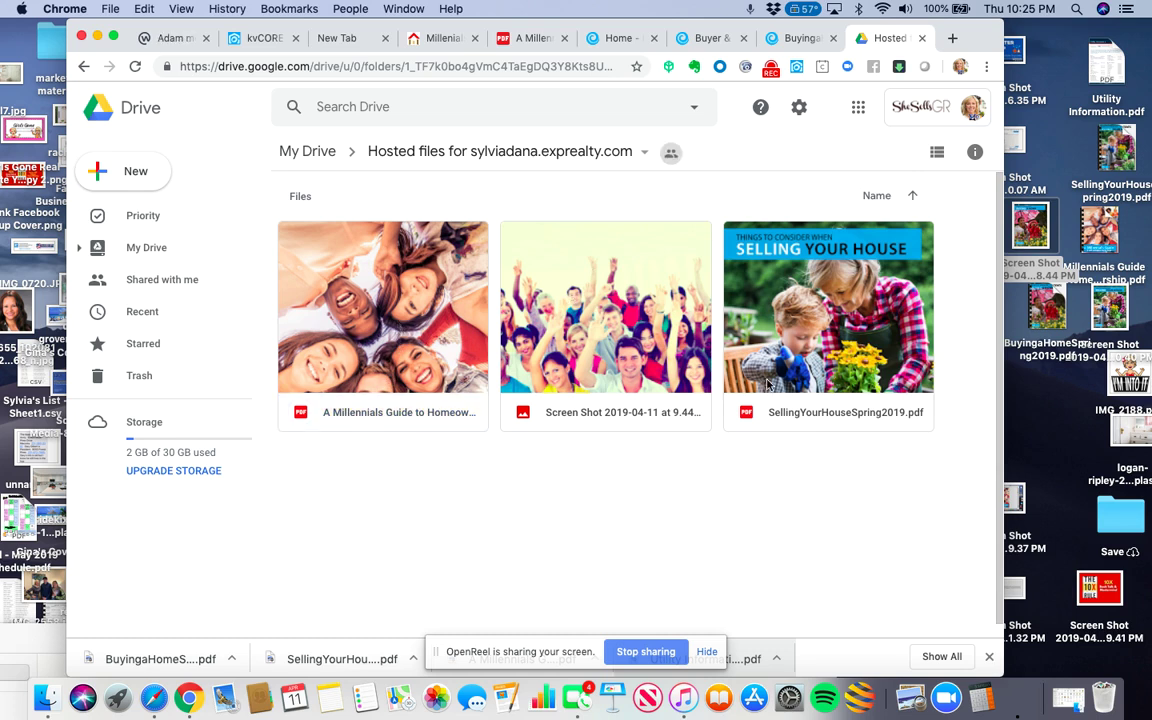
{"action": "left_click_drag", "start_coordinate": [961, 35], "coordinate": [909, 35]}
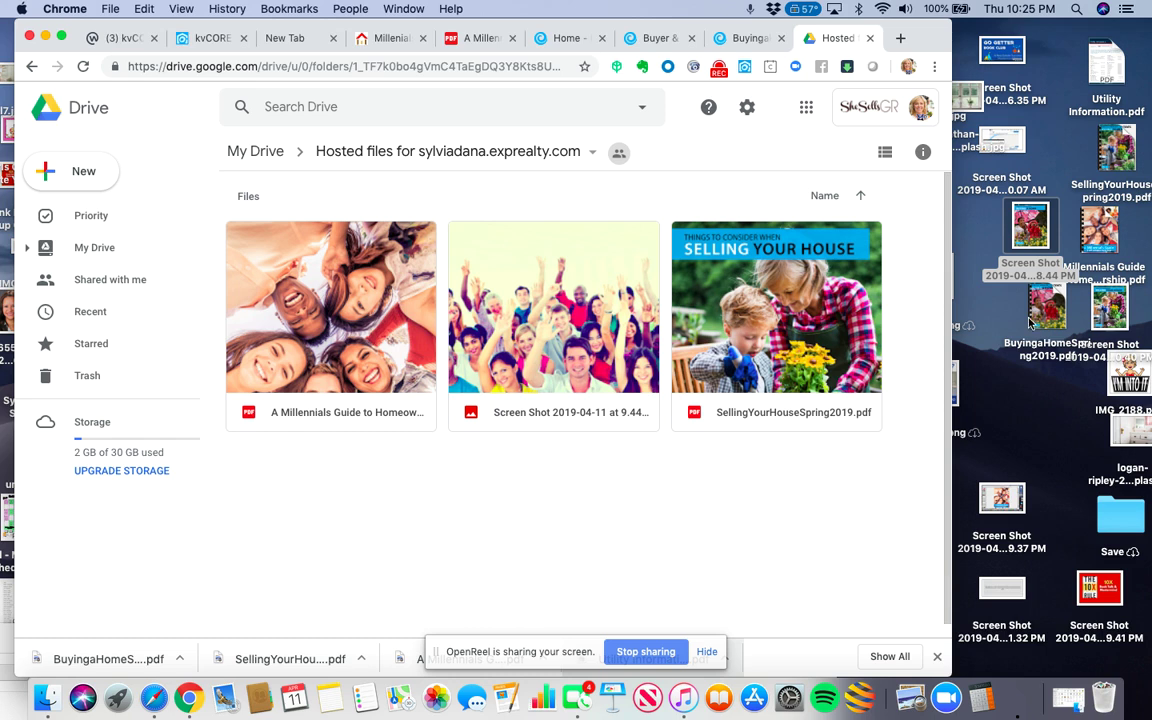
Step: Upload BuyingaHomeSpring2019.pdf from the desktop into the Hosted files Drive folder
{"action": "left_click_drag", "start_coordinate": [1030, 322], "coordinate": [509, 515]}
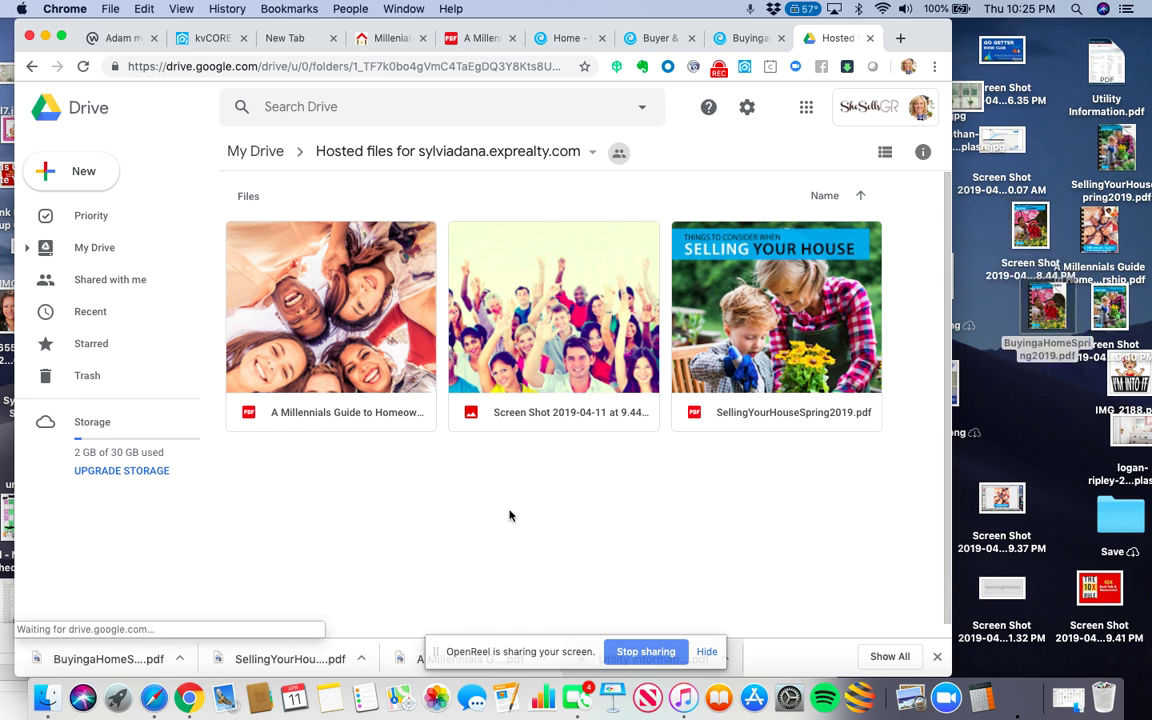
{"action": "left_click_drag", "start_coordinate": [1045, 312], "coordinate": [442, 466]}
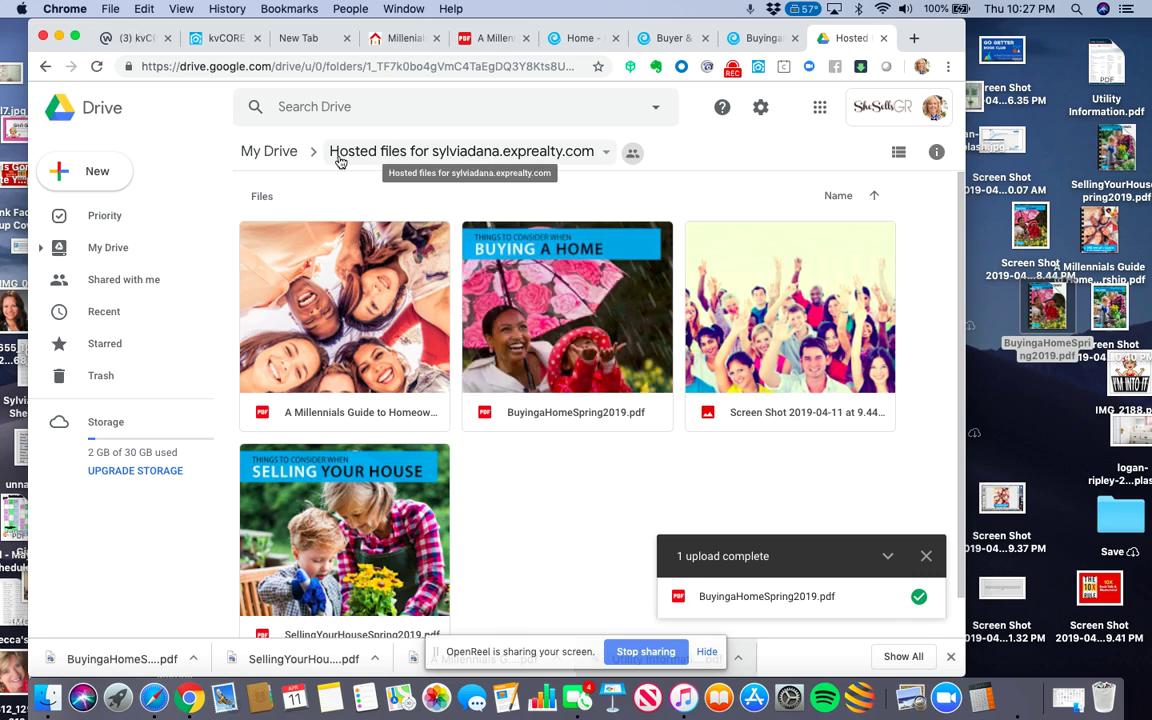
{"action": "left_click", "coordinate": [632, 156]}
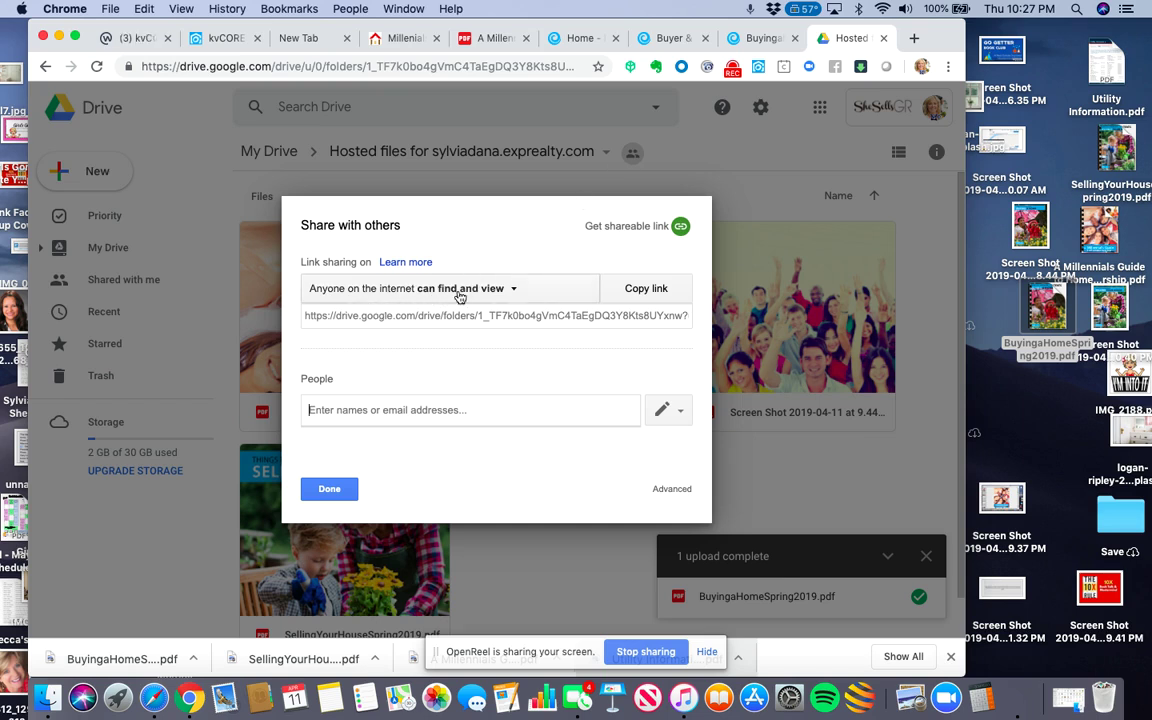
{"action": "left_click", "coordinate": [513, 290]}
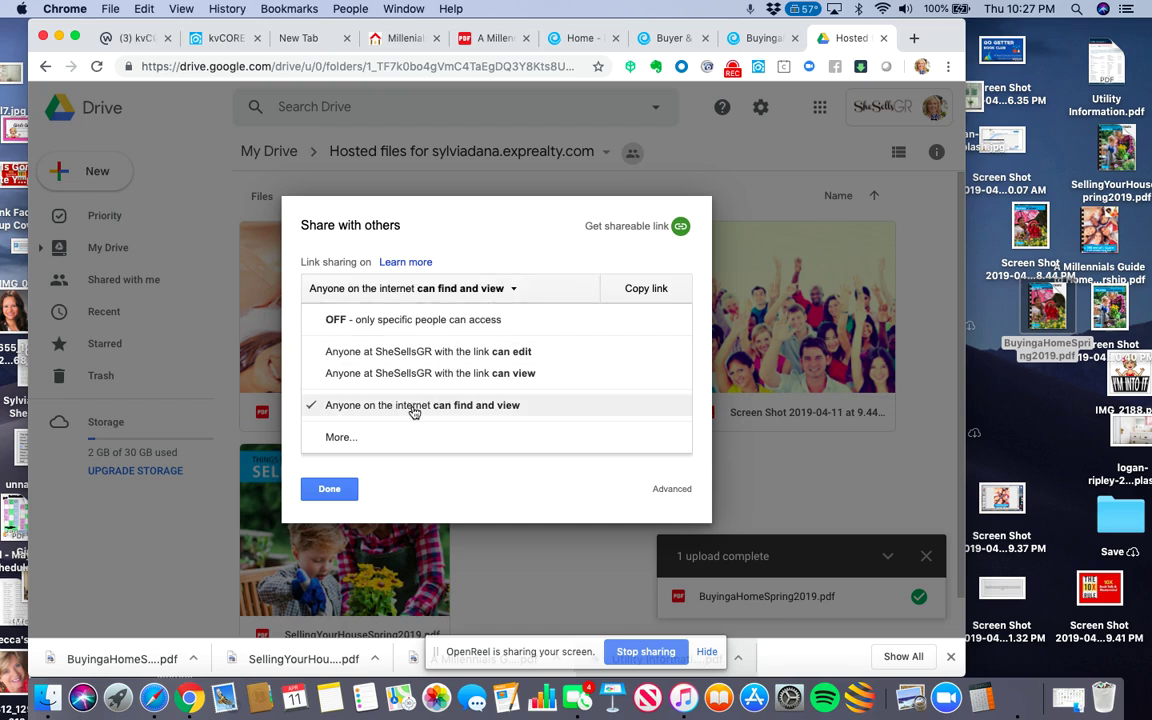
{"action": "left_click", "coordinate": [330, 492]}
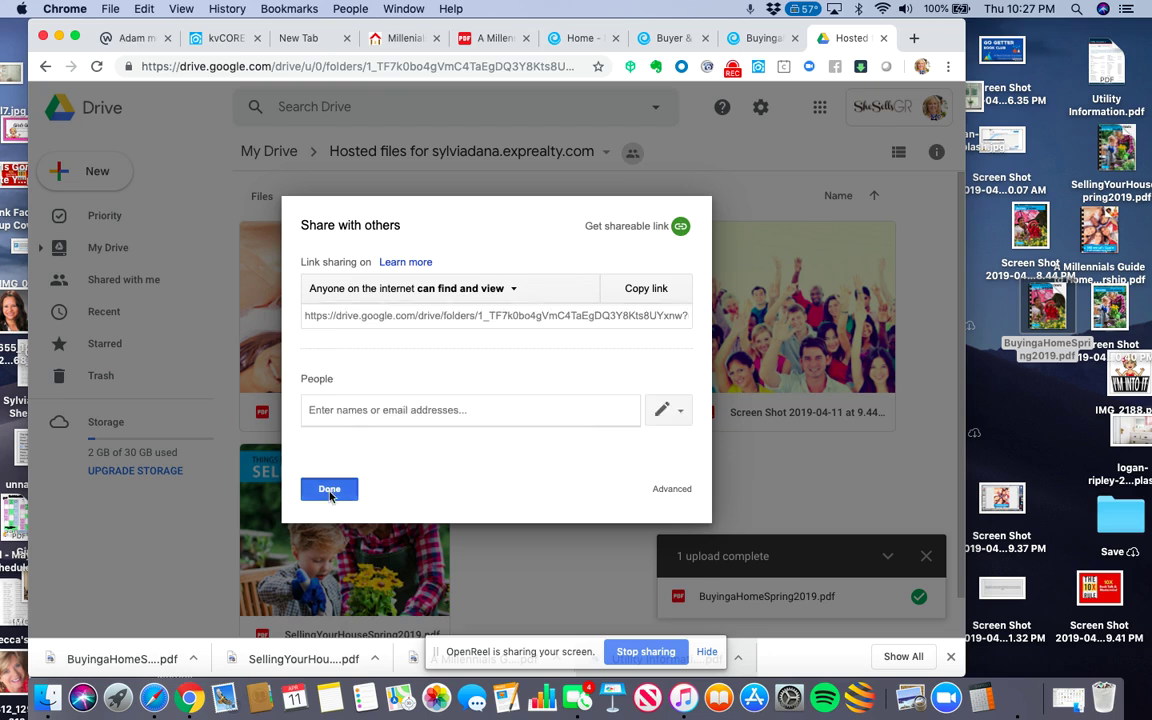
{"action": "left_click", "coordinate": [330, 492]}
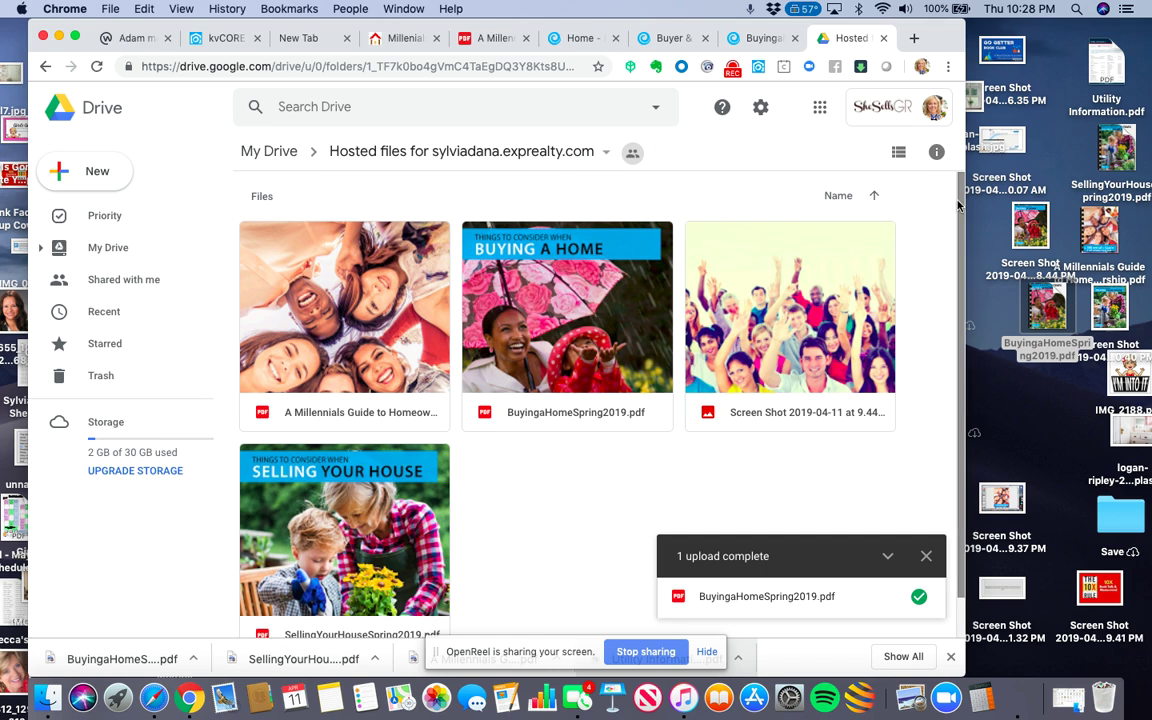
Step: Dismiss the '1 upload complete' notice so the folder's four files are in view
{"action": "left_click", "coordinate": [927, 558]}
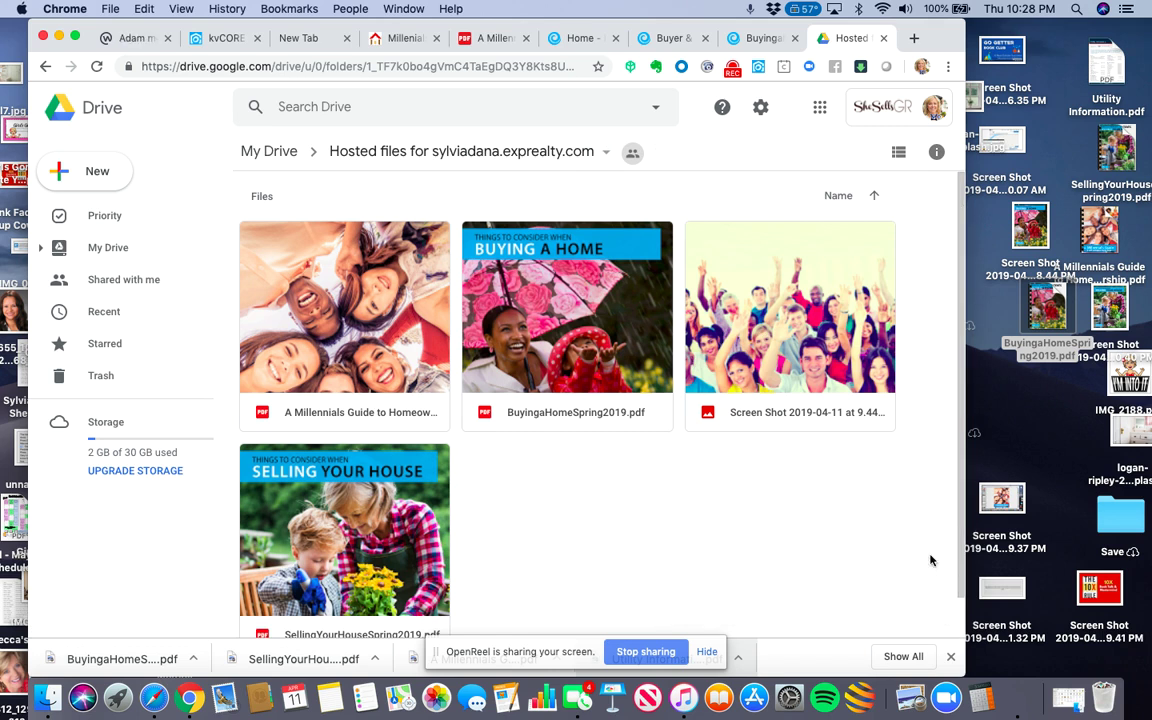
{"action": "scroll", "coordinate": [960, 447], "scroll_direction": "down", "scroll_amount": 2}
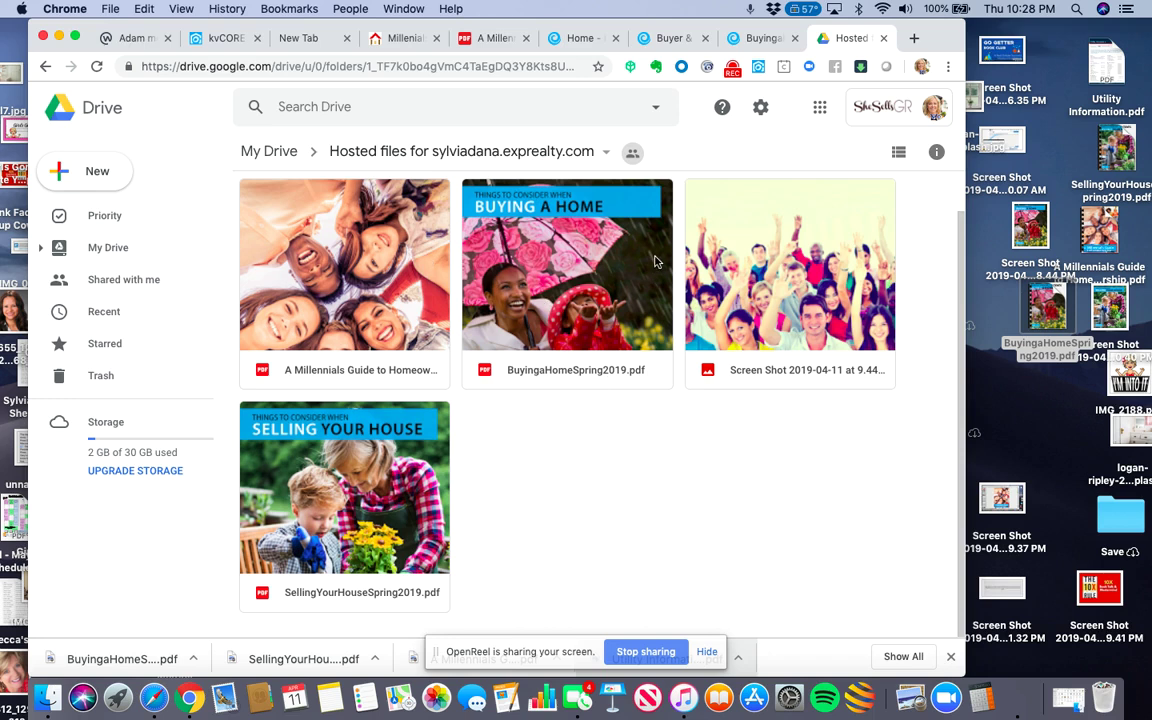
Step: Turn on public link sharing for BuyingaHomeSpring2019.pdf and copy its shareable link
{"action": "left_click", "coordinate": [590, 240]}
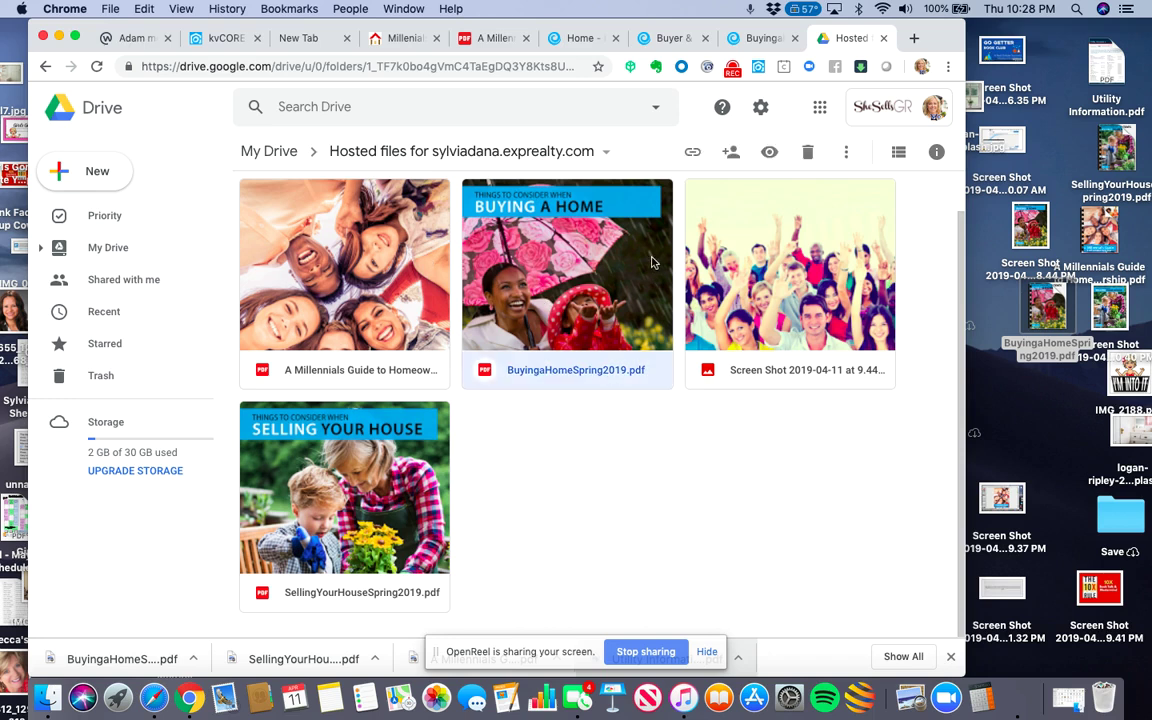
{"action": "right_click", "coordinate": [562, 285]}
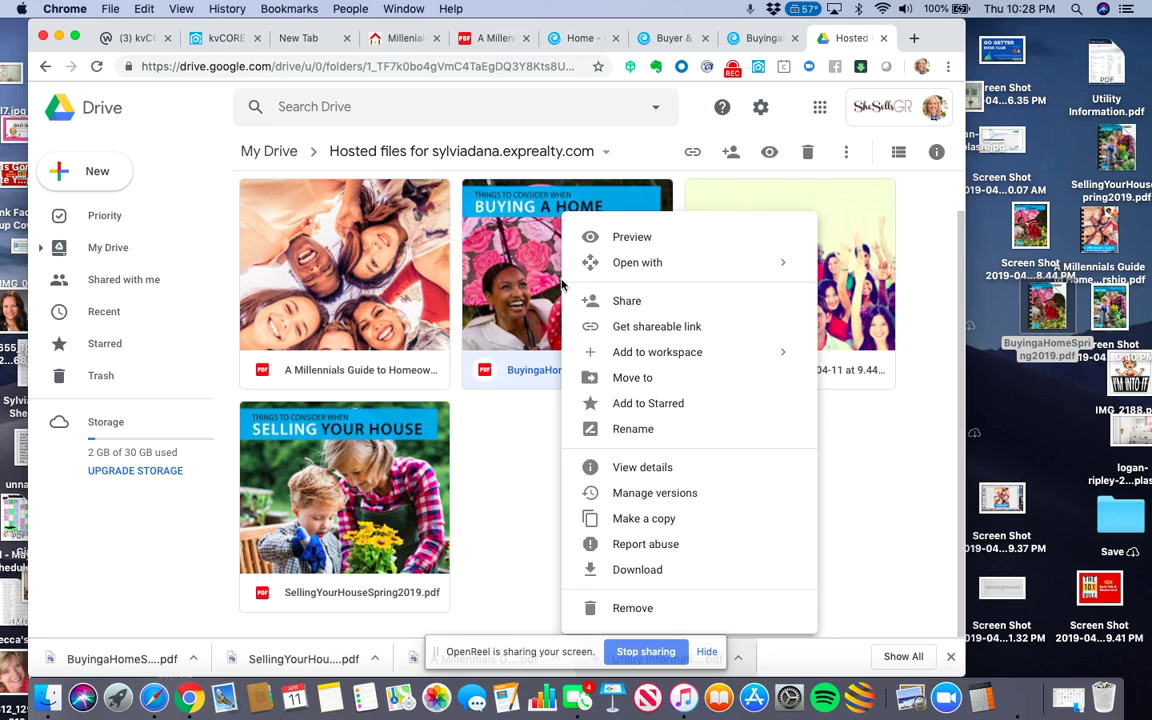
{"action": "left_click", "coordinate": [616, 327]}
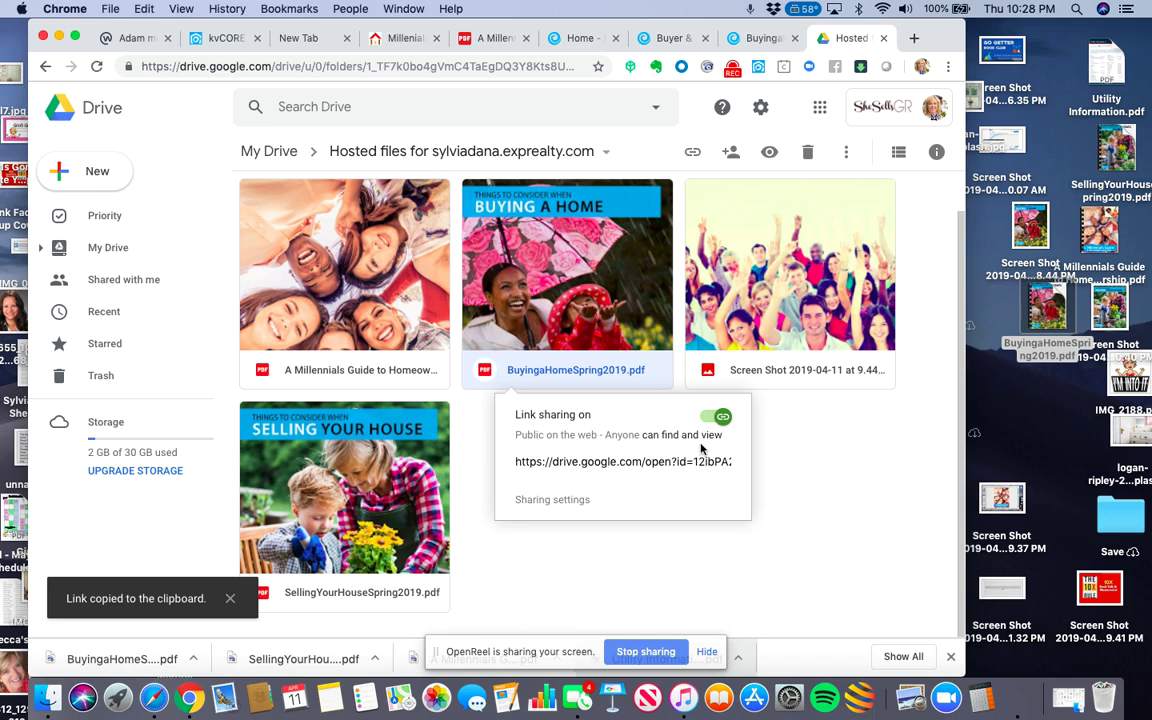
{"action": "left_click", "coordinate": [558, 465]}
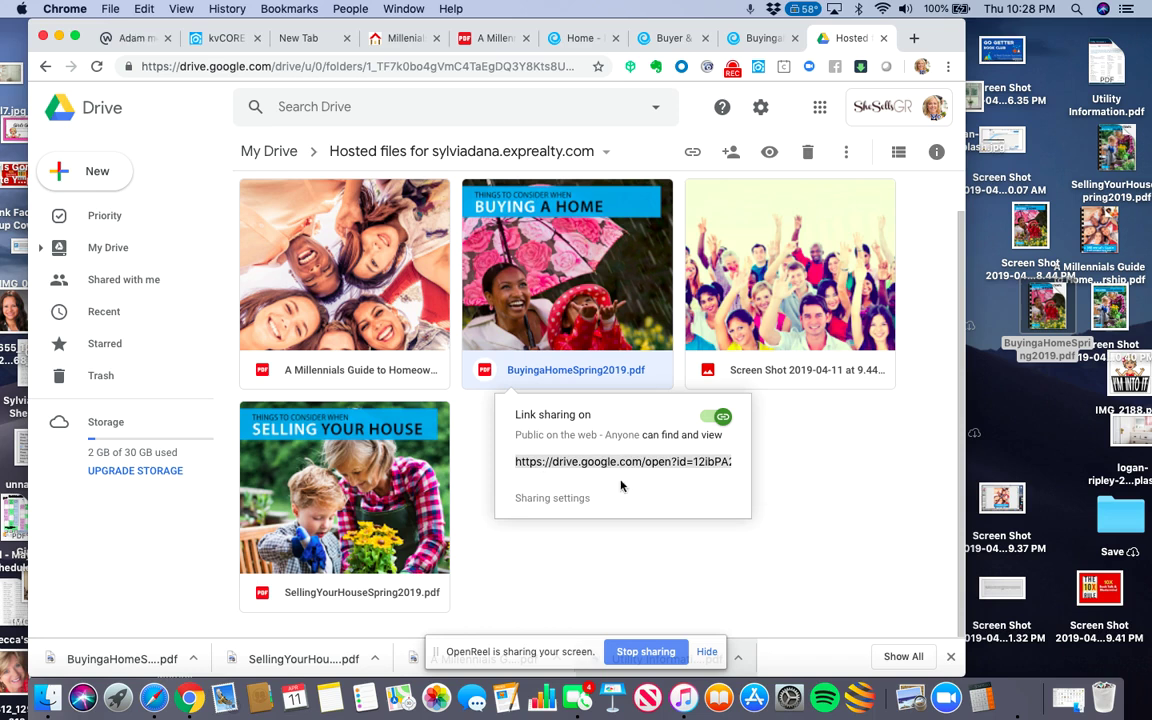
{"action": "left_click", "coordinate": [783, 454]}
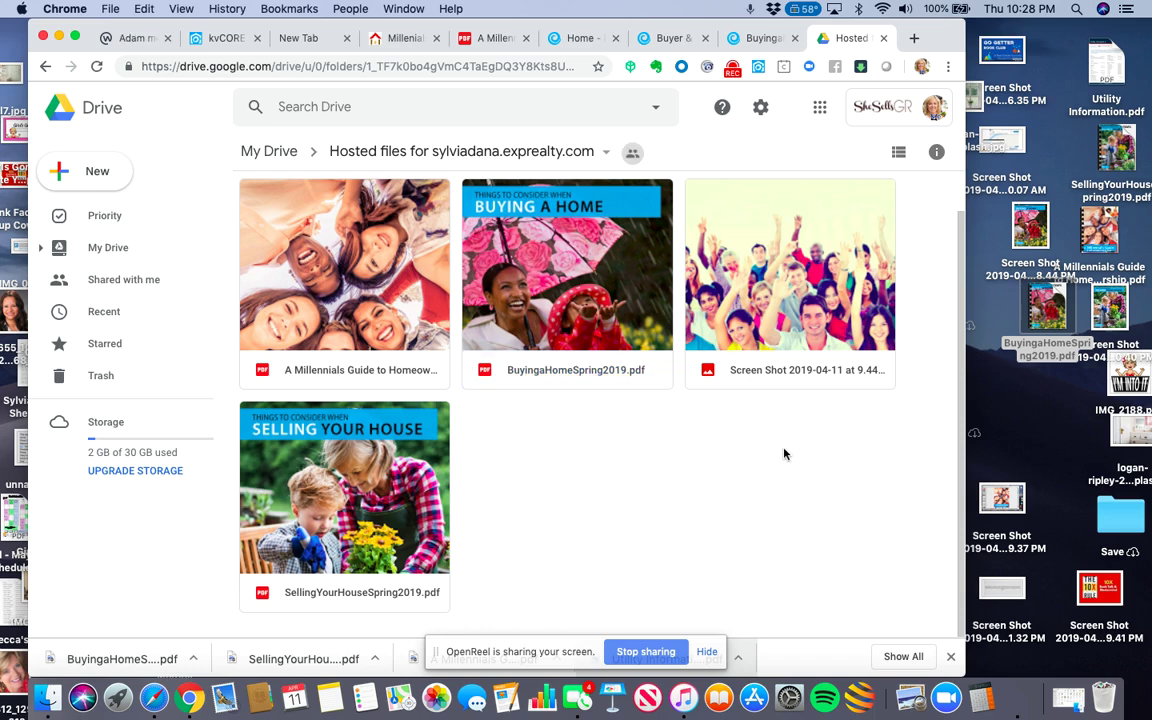
{"action": "left_click", "coordinate": [572, 306]}
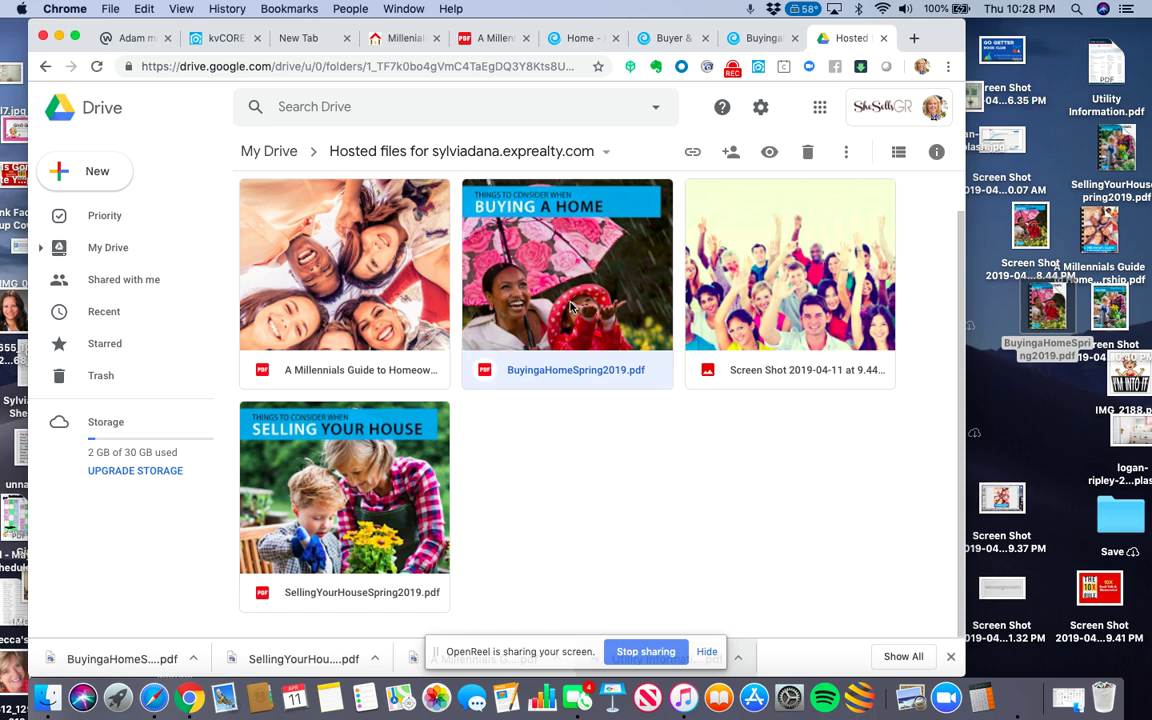
Step: Preview BuyingaHomeSpring2019.pdf and copy its public share link from the preview's Share settings
{"action": "double_click", "coordinate": [572, 306]}
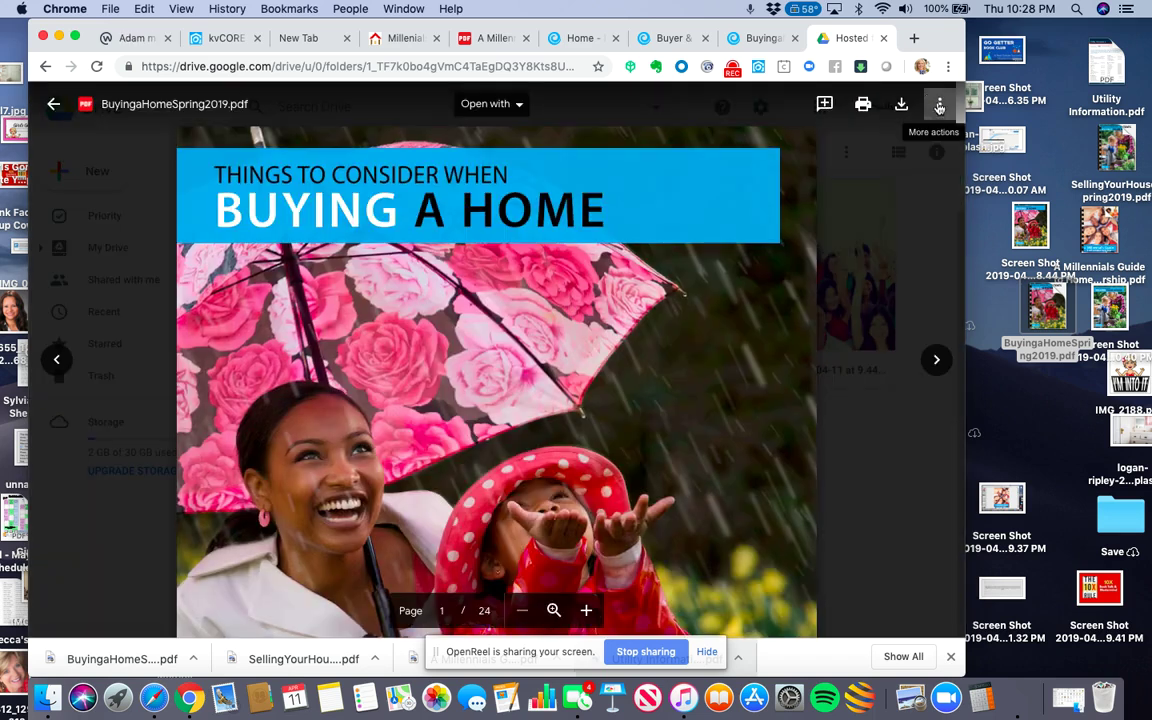
{"action": "left_click_drag", "start_coordinate": [945, 36], "coordinate": [1010, 36]}
{"action": "left_click", "coordinate": [1007, 104]}
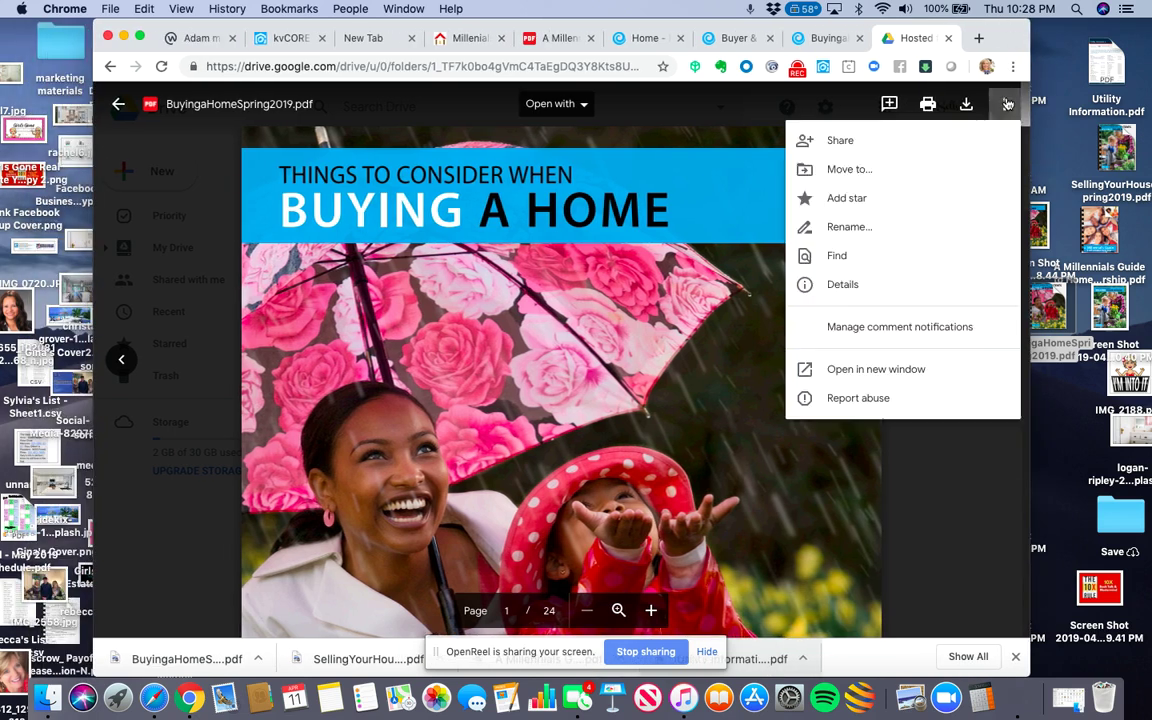
{"action": "left_click", "coordinate": [837, 144]}
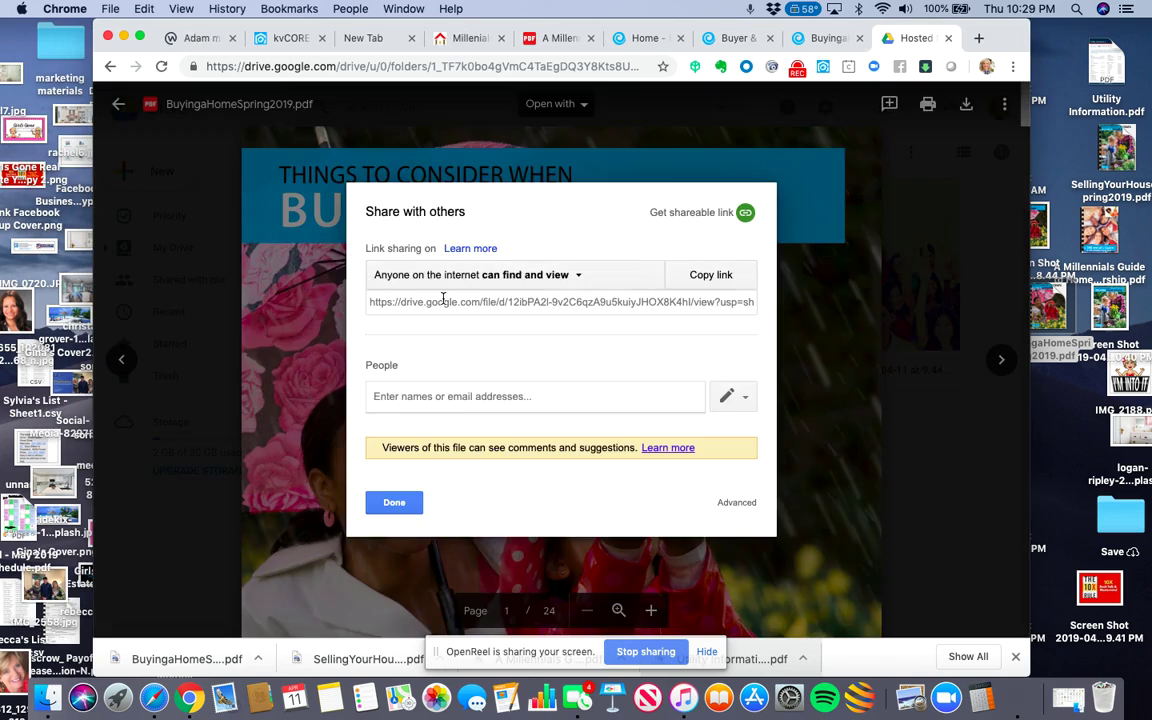
{"action": "left_click", "coordinate": [707, 276]}
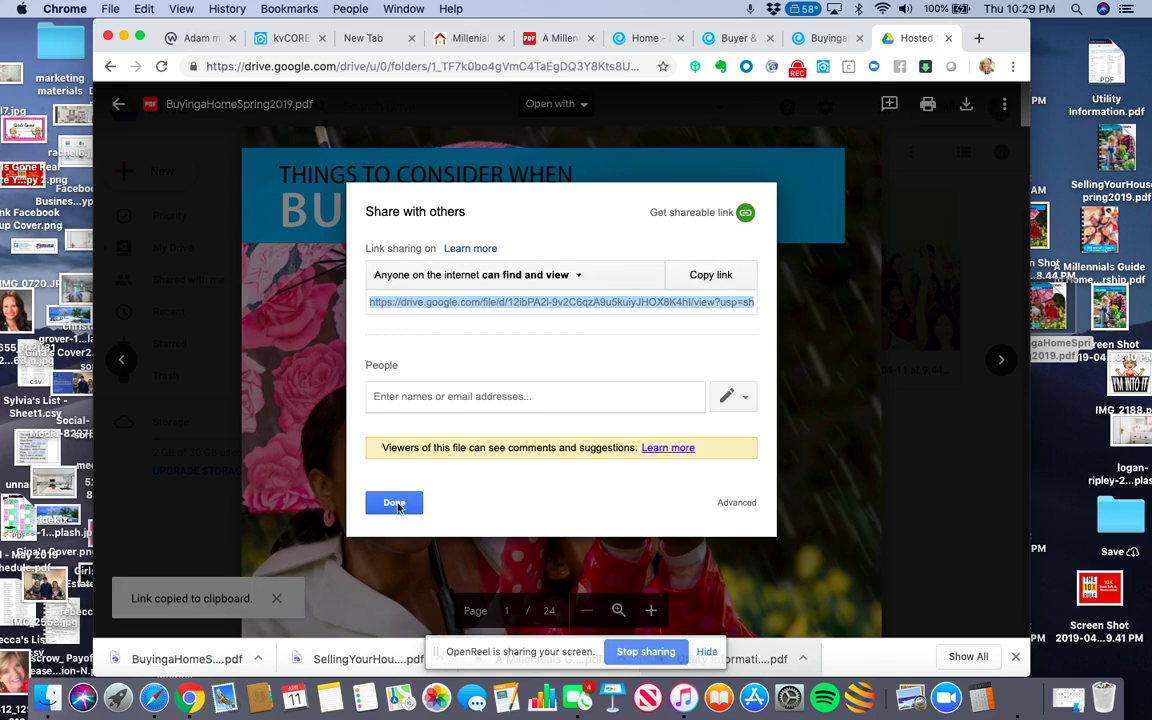
{"action": "left_click", "coordinate": [394, 503]}
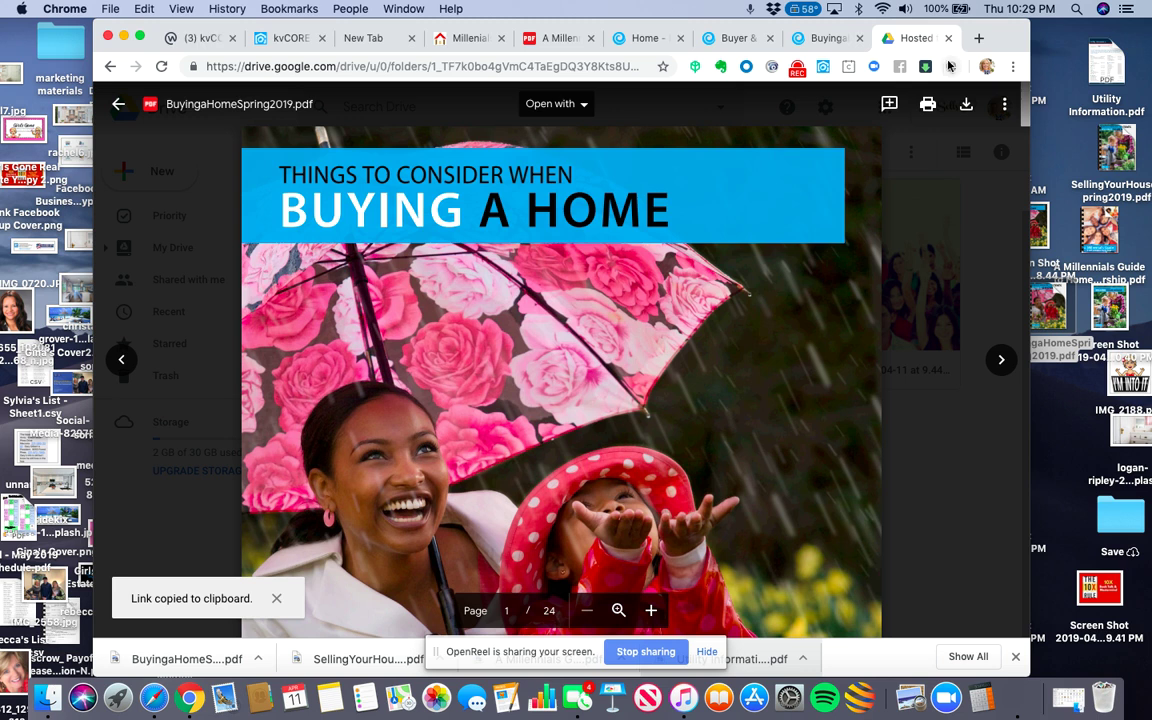
Step: Link the 'Download Your Free Buyer Guide, Spring 2019' line to the pasted Drive PDF, opening in a new window
{"action": "left_click", "coordinate": [280, 40]}
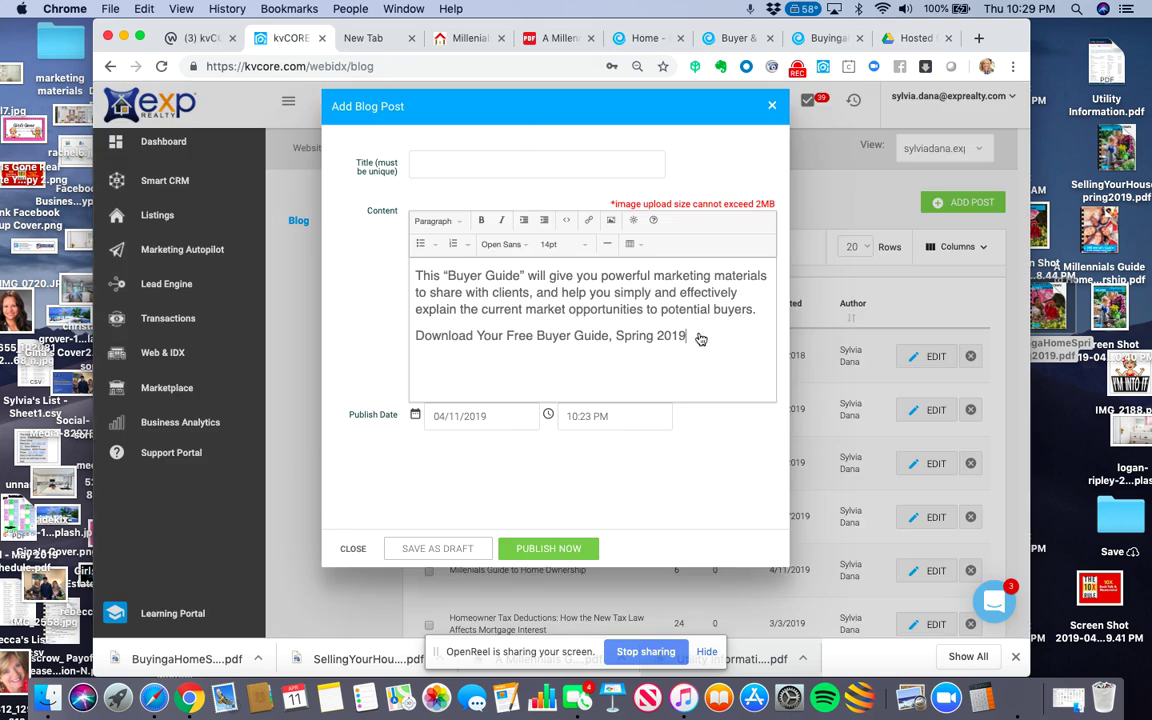
{"action": "left_click_drag", "start_coordinate": [688, 335], "coordinate": [409, 342]}
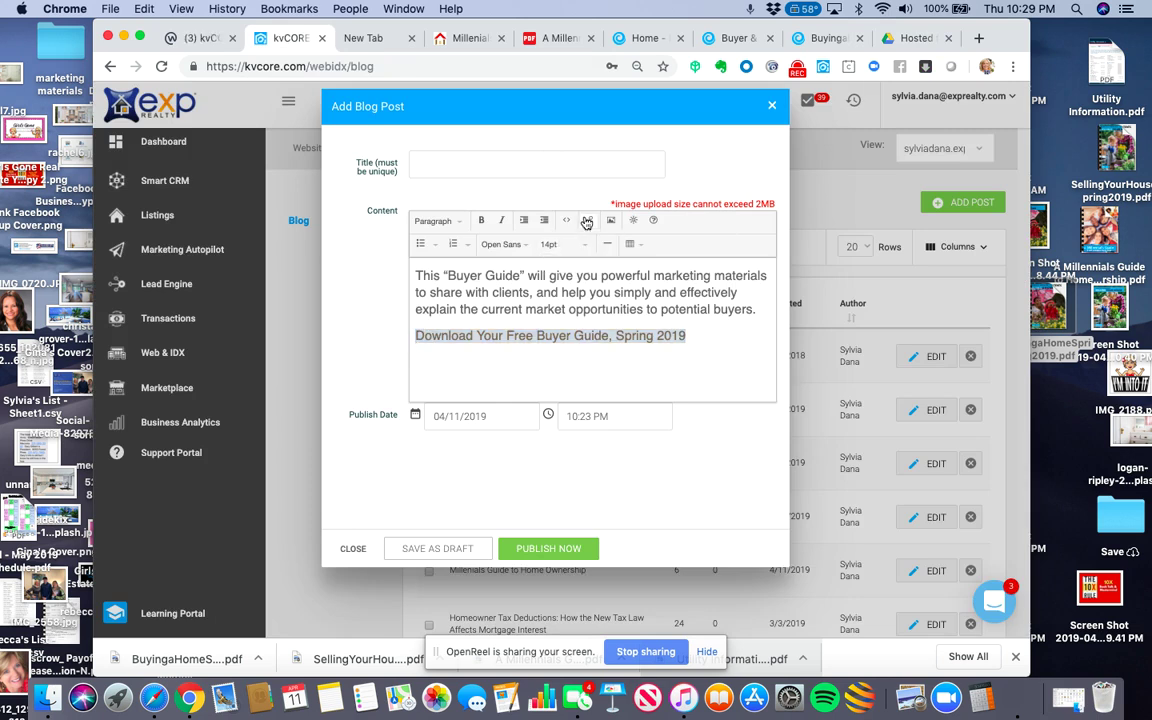
{"action": "left_click", "coordinate": [587, 221]}
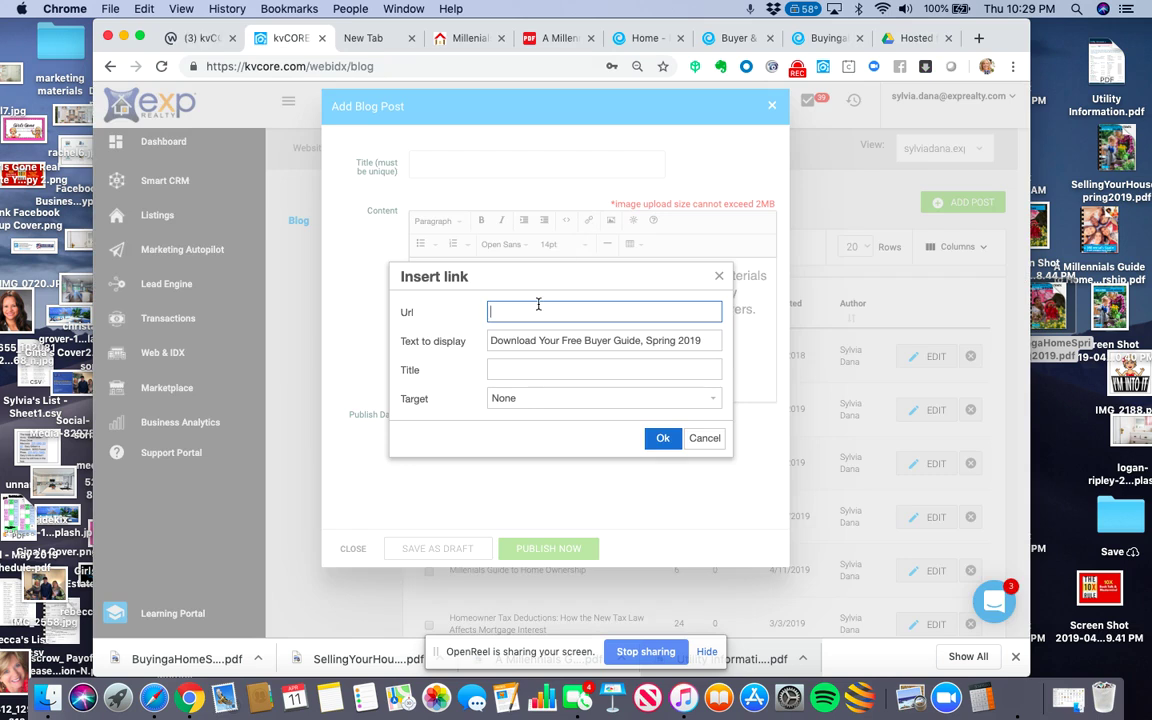
{"action": "key", "text": "super+v"}
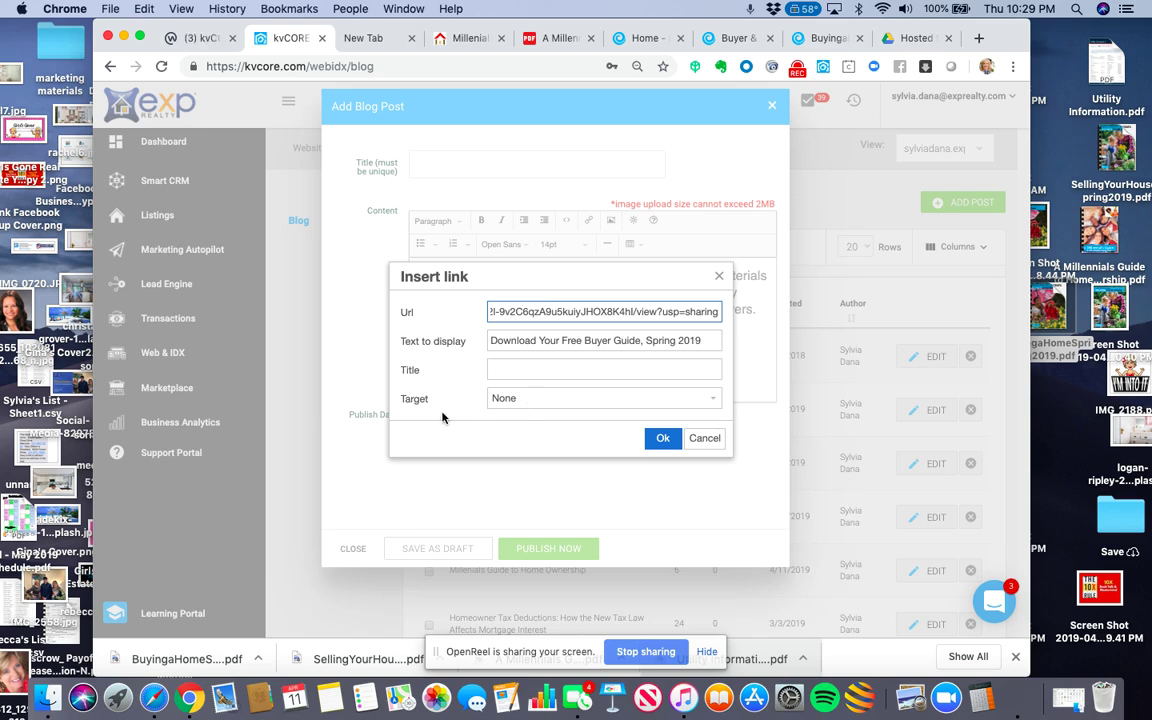
{"action": "left_click", "coordinate": [510, 399]}
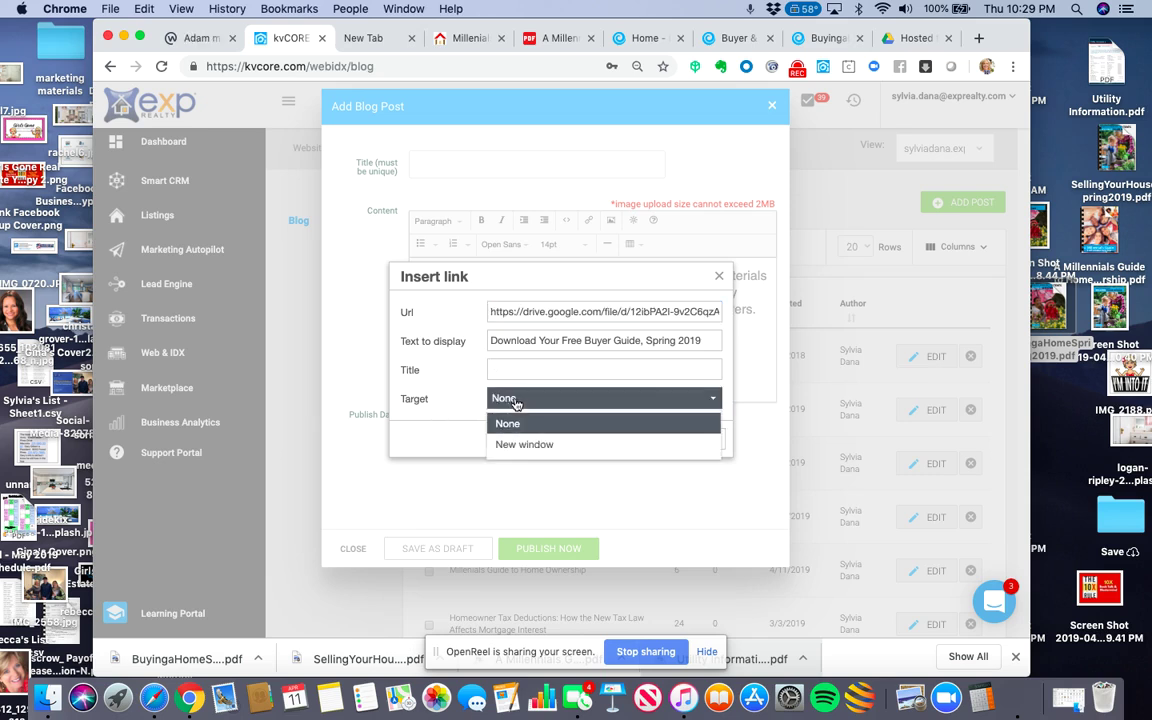
{"action": "left_click", "coordinate": [510, 446]}
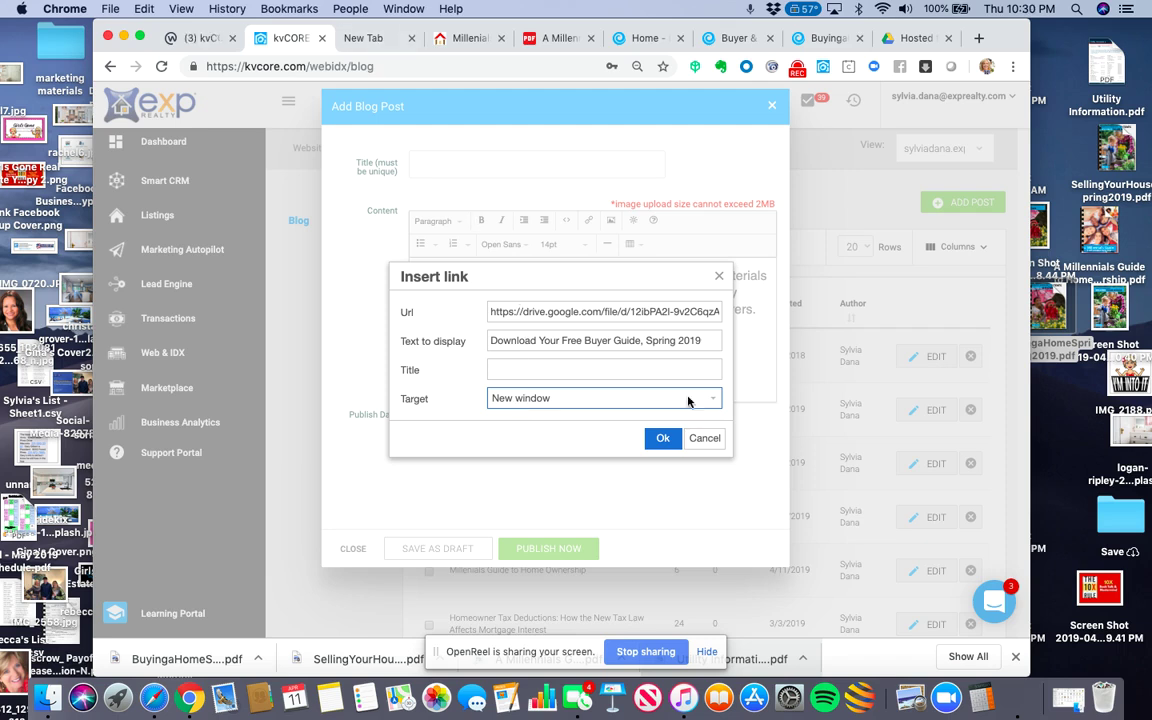
{"action": "left_click", "coordinate": [662, 440]}
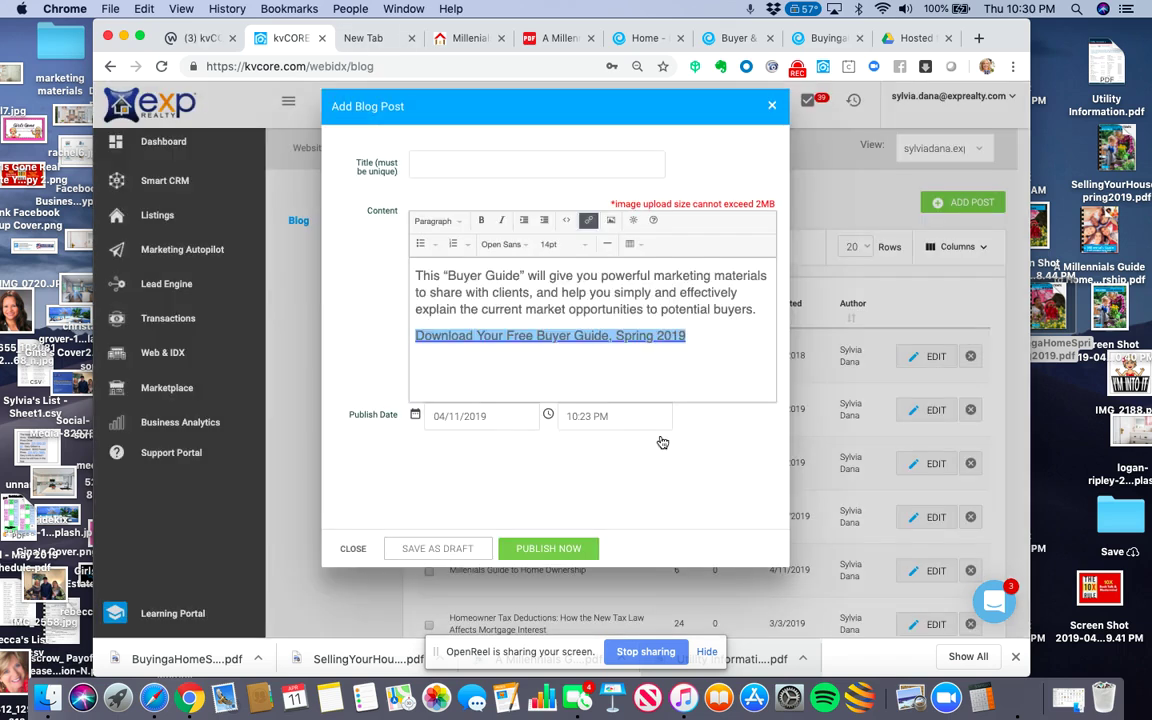
Step: On a new line after the link, upload and insert the 526 x 688 guide cover screenshot
{"action": "left_click", "coordinate": [699, 338]}
{"action": "key", "text": "Return"}
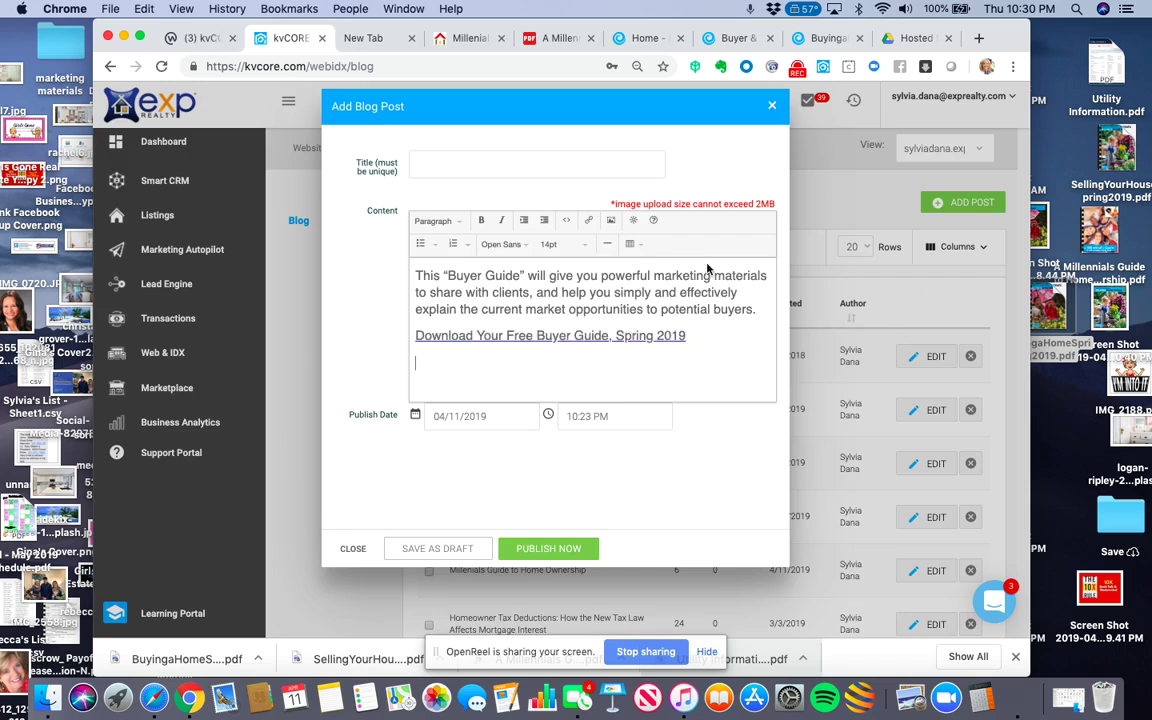
{"action": "left_click", "coordinate": [610, 224]}
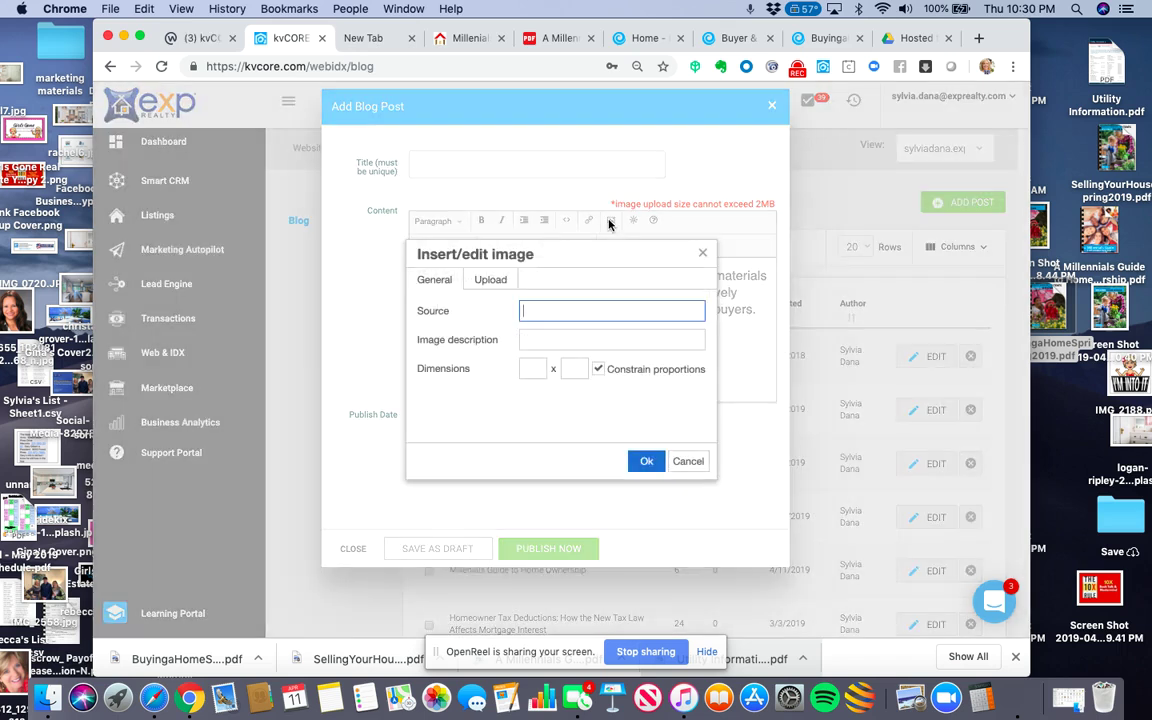
{"action": "left_click", "coordinate": [488, 280]}
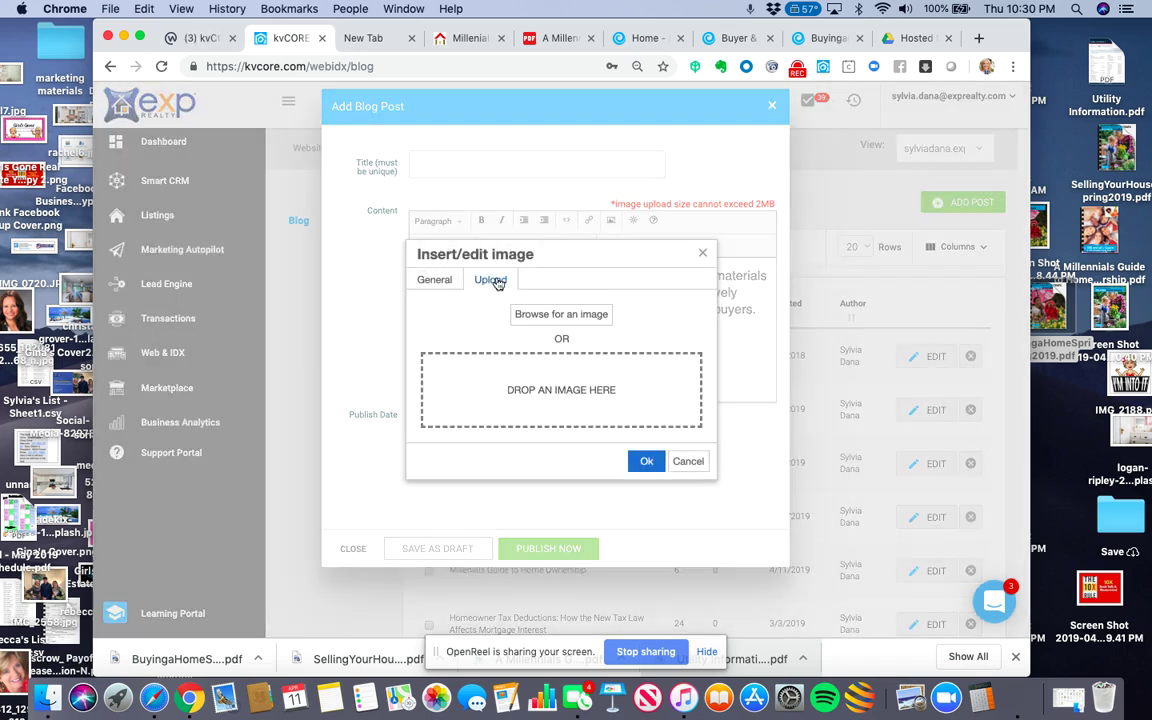
{"action": "left_click_drag", "start_coordinate": [1042, 228], "coordinate": [537, 400]}
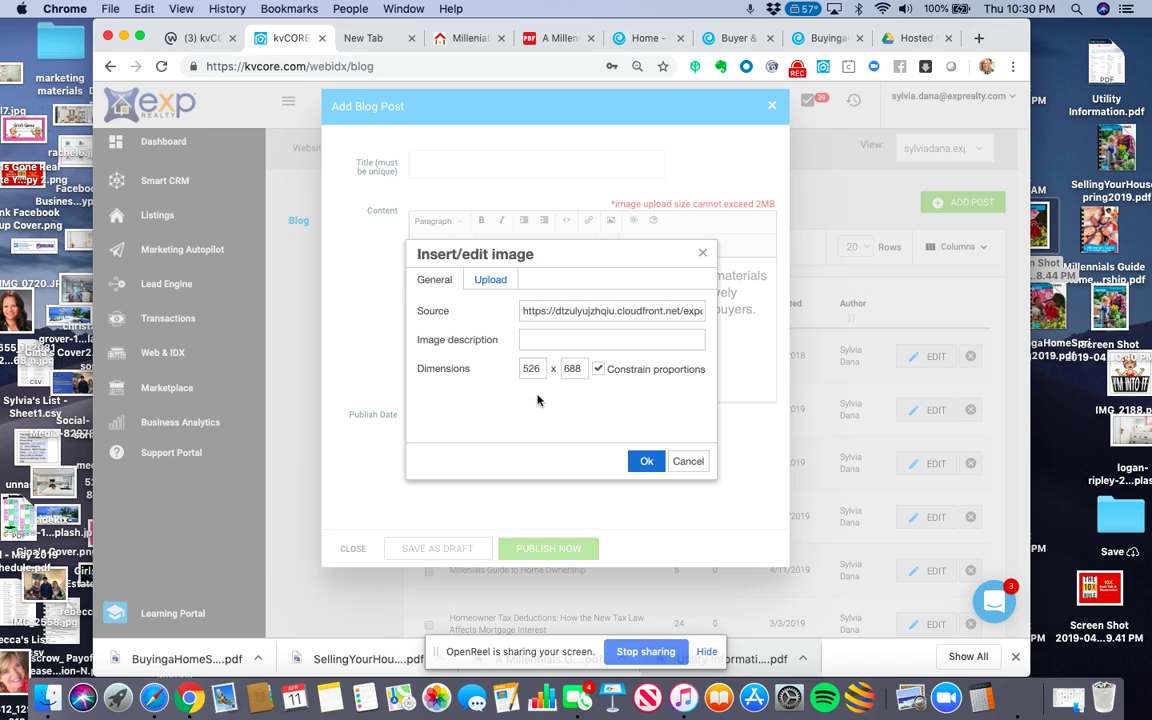
{"action": "left_click", "coordinate": [644, 461]}
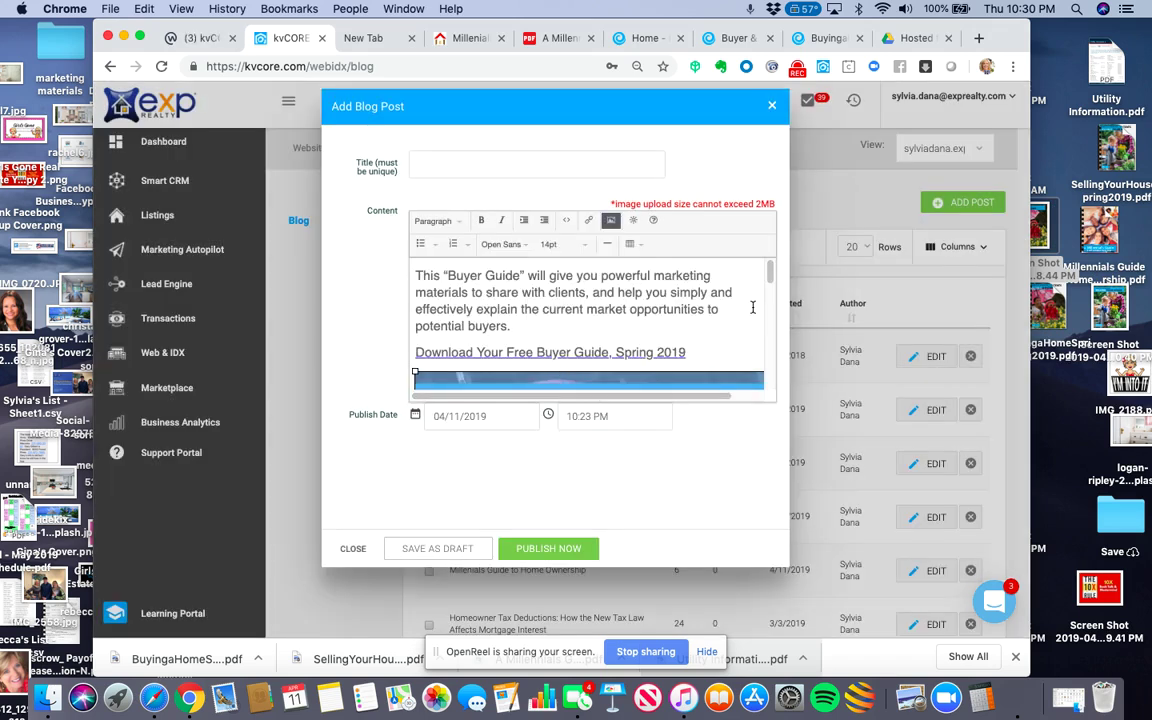
Step: Link the selected cover image to the pasted Google Drive guide URL, opening in a new window
{"action": "left_click_drag", "start_coordinate": [772, 273], "coordinate": [771, 283]}
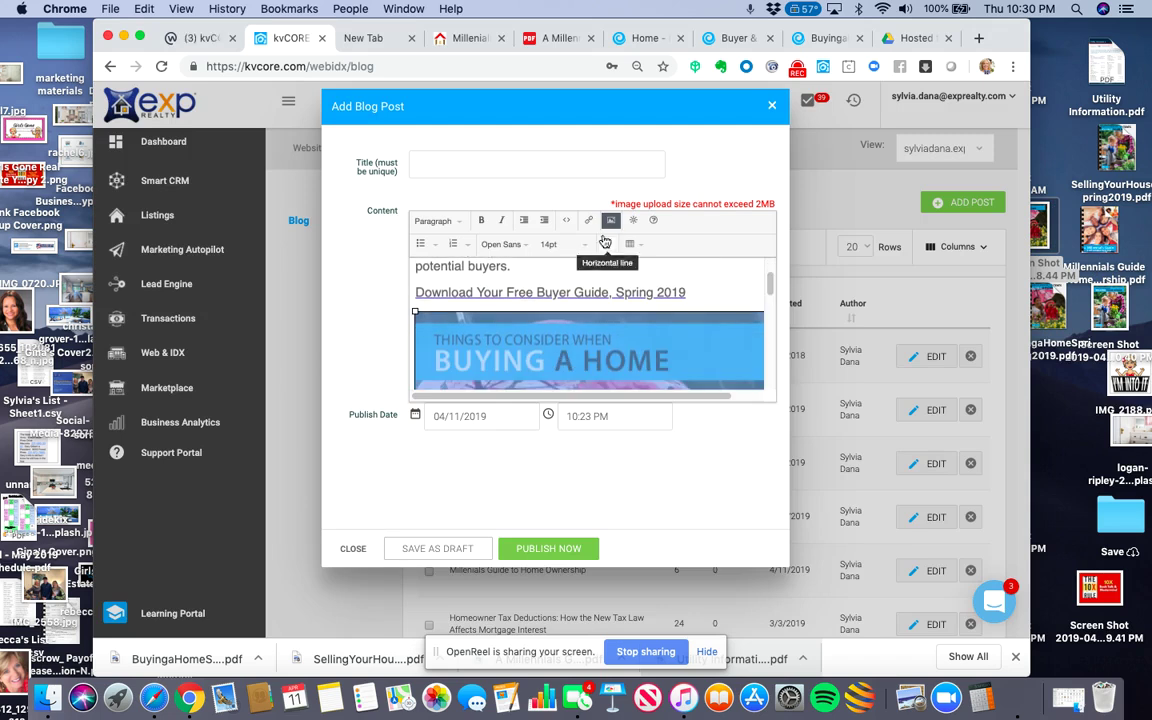
{"action": "left_click", "coordinate": [589, 224]}
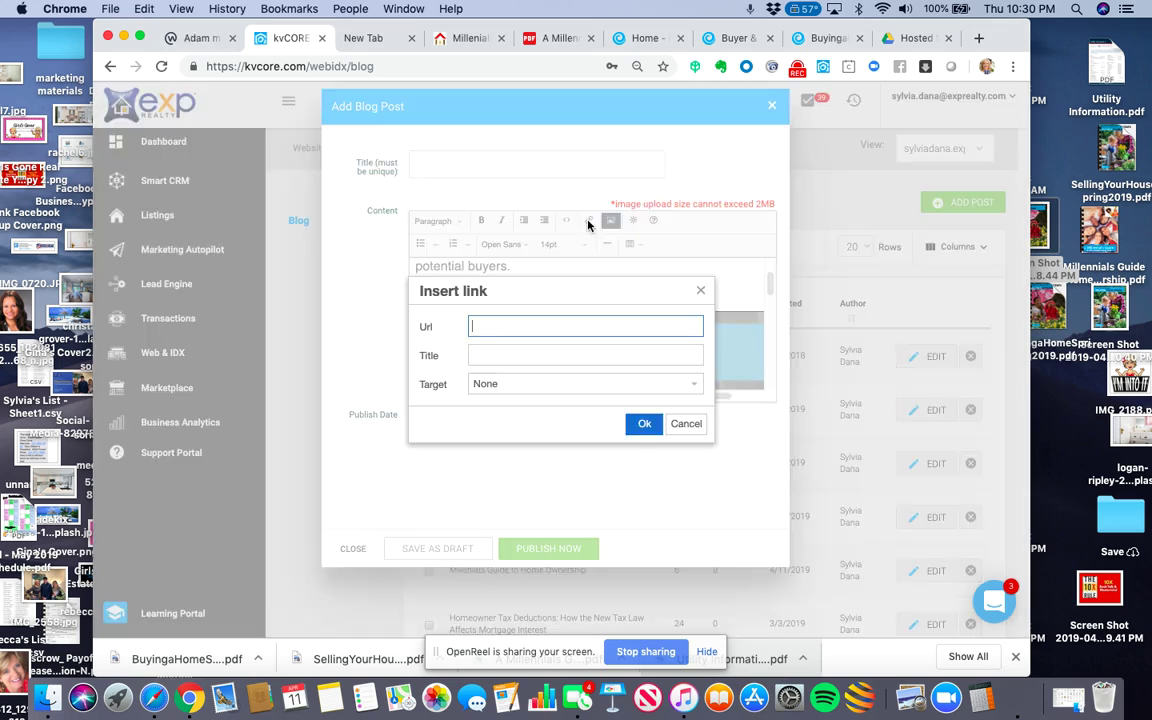
{"action": "key", "text": "super+v"}
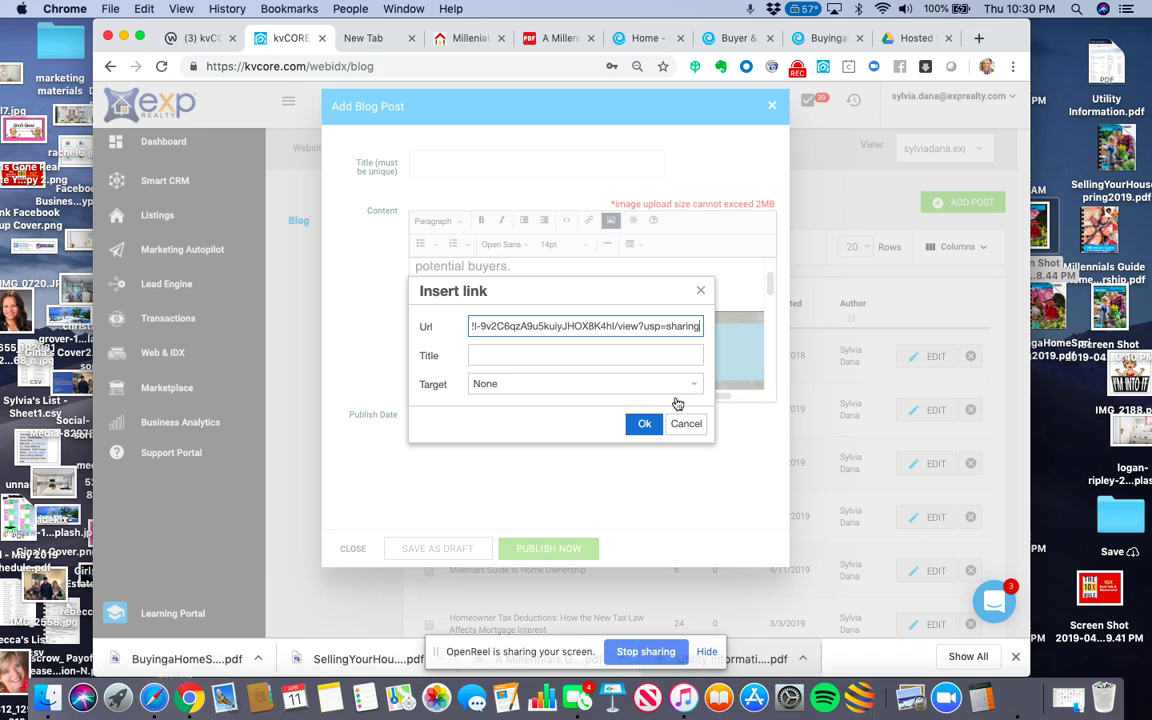
{"action": "left_click", "coordinate": [645, 390]}
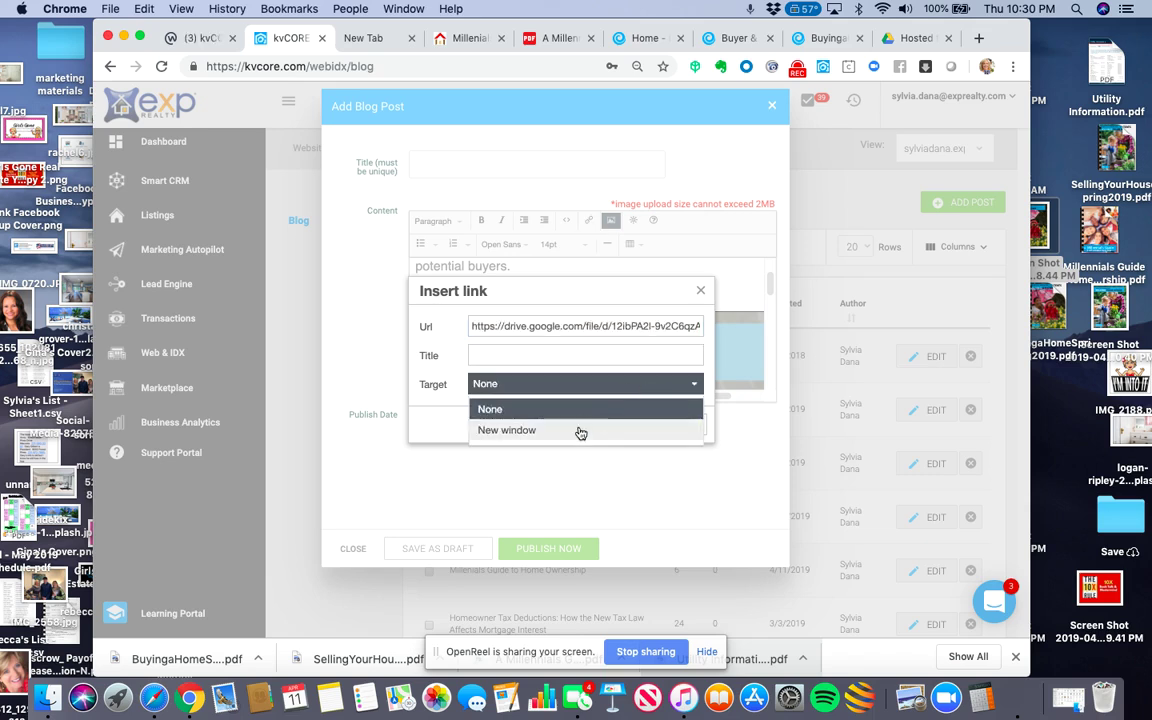
{"action": "left_click", "coordinate": [578, 430]}
{"action": "left_click", "coordinate": [645, 425]}
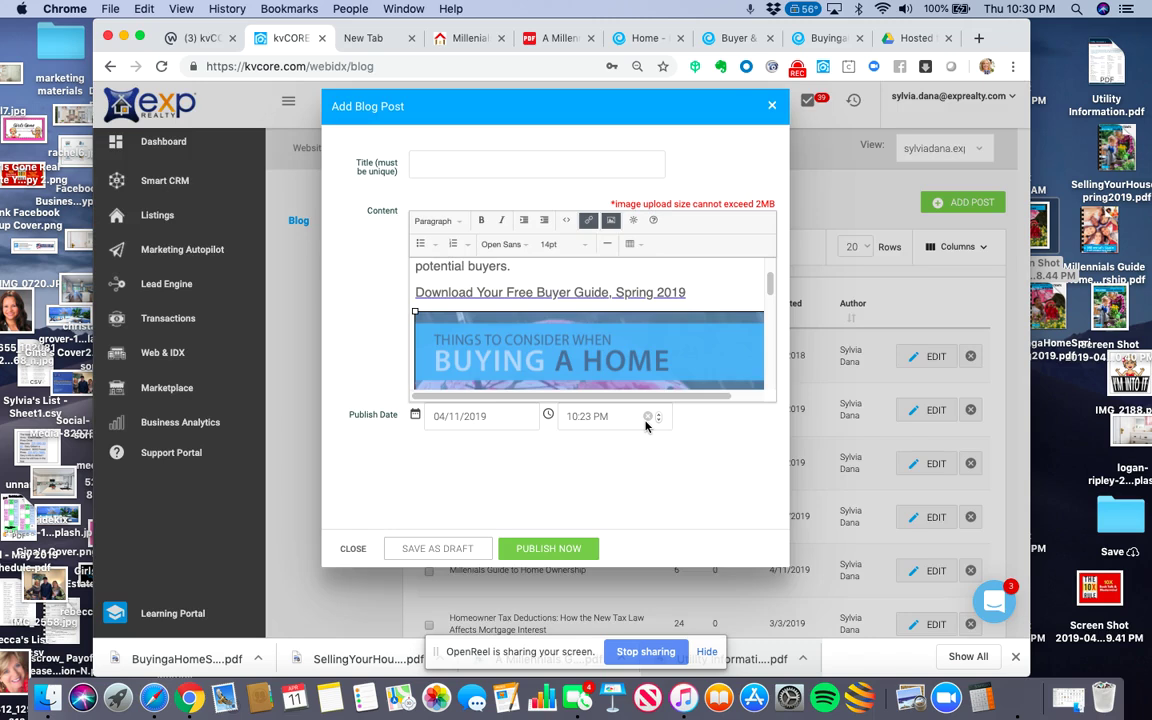
Step: Title the post 'Your Spring 2019 Home Buyer Guide', check the image, and publish it
{"action": "left_click", "coordinate": [479, 170]}
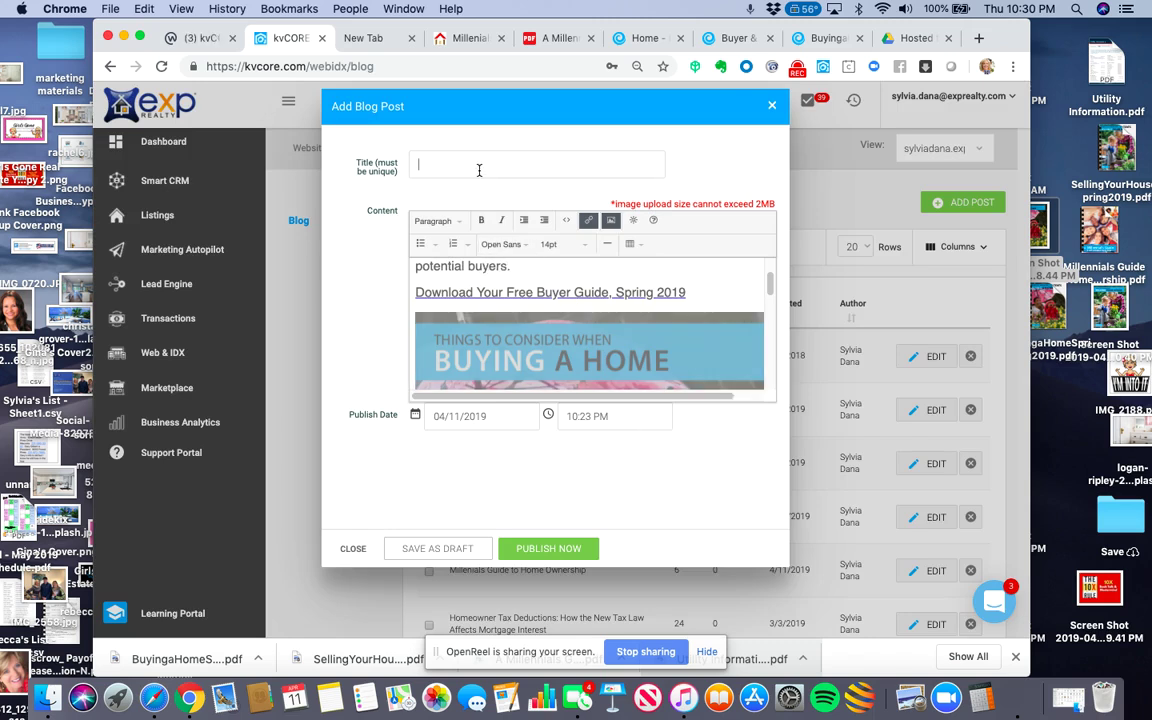
{"action": "left_click", "coordinate": [479, 170]}
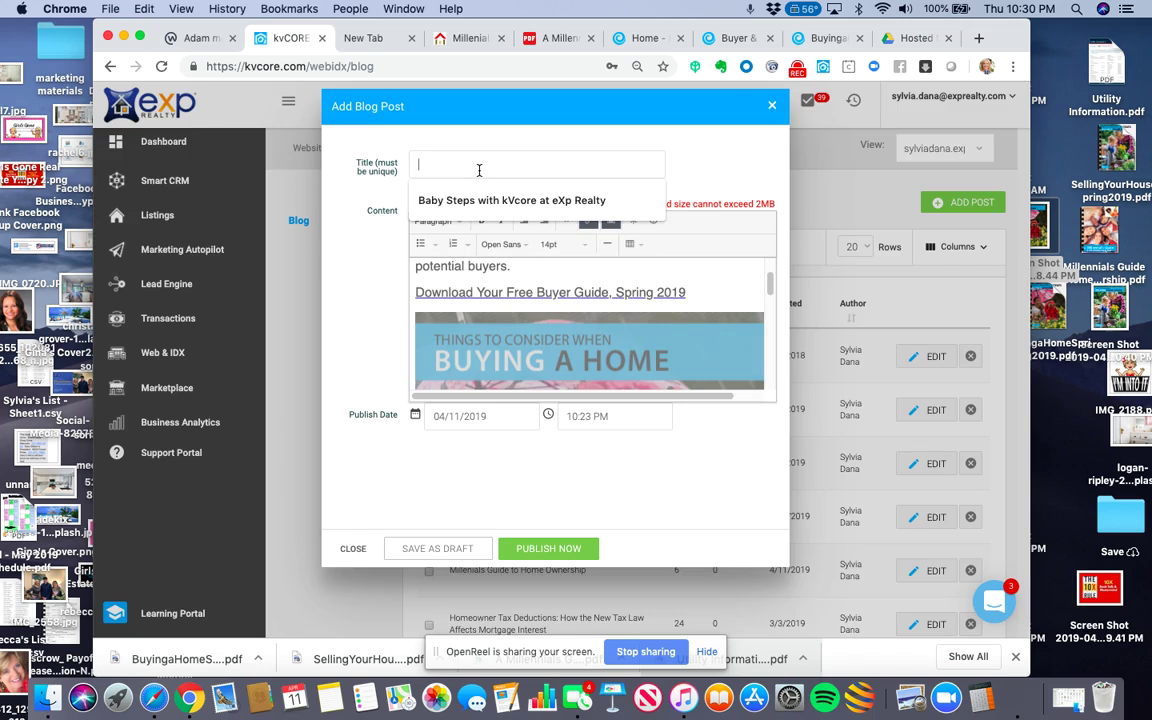
{"action": "type", "text": "Your Spring"}
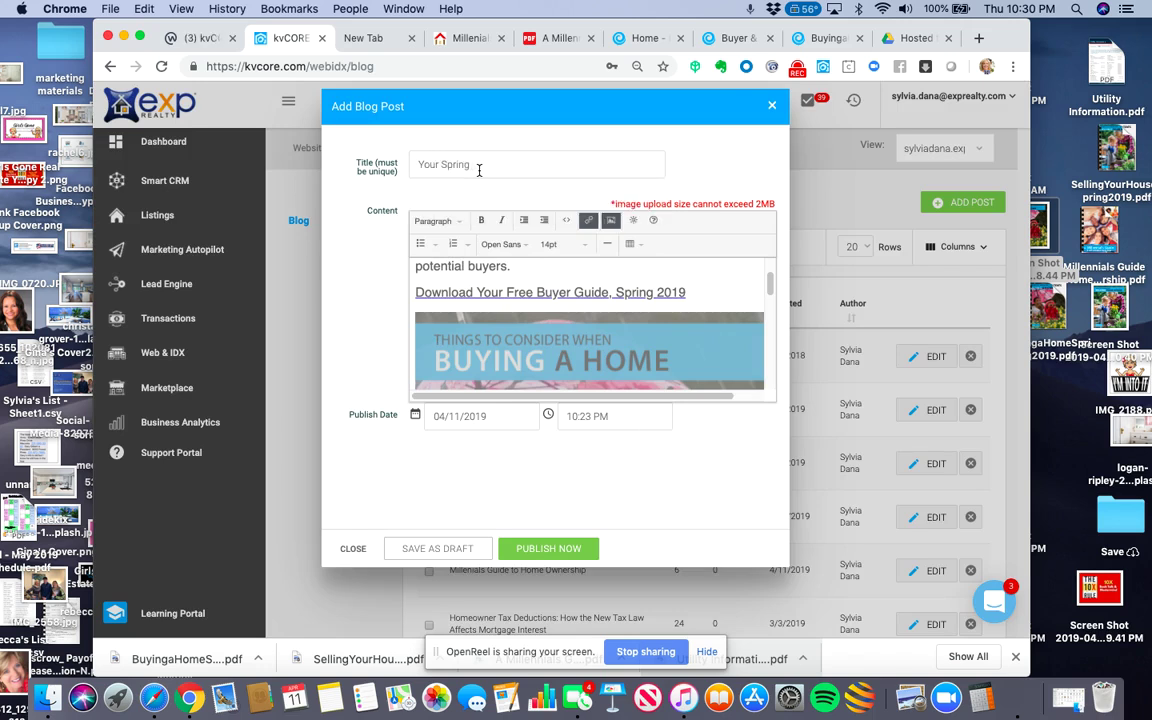
{"action": "type", "text": " 2019 Bu"}
{"action": "type", "text": "Buyer Guide"}
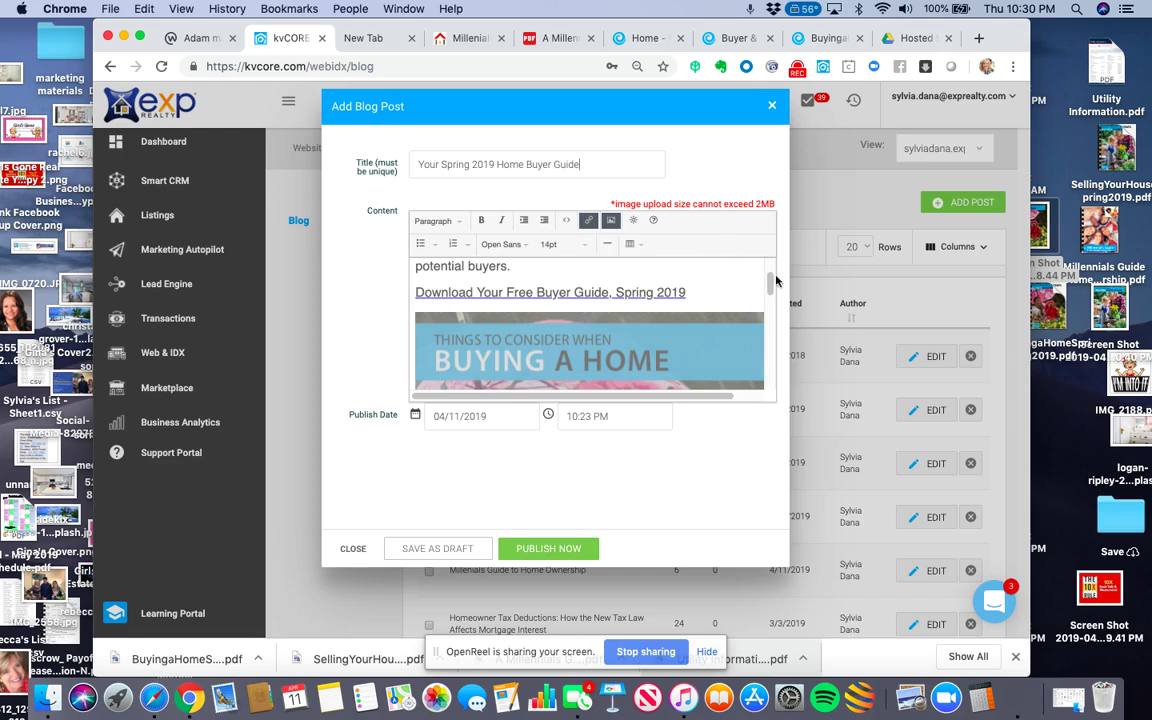
{"action": "left_click_drag", "start_coordinate": [770, 282], "coordinate": [760, 437]}
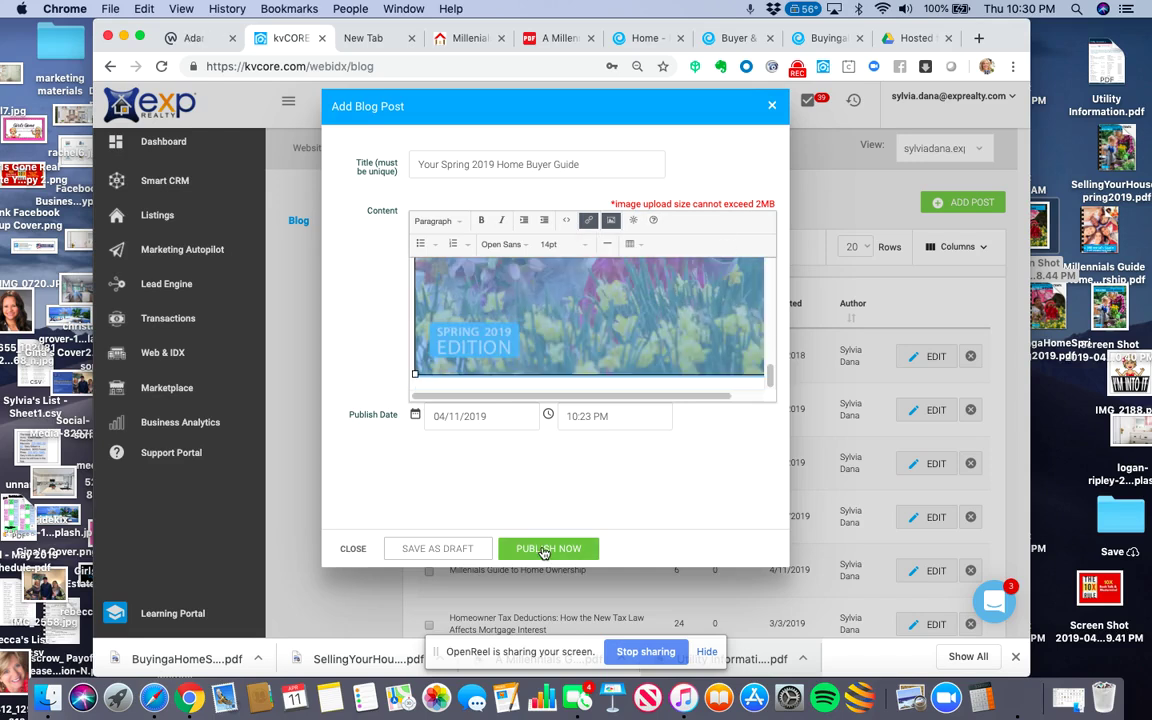
{"action": "left_click", "coordinate": [545, 550]}
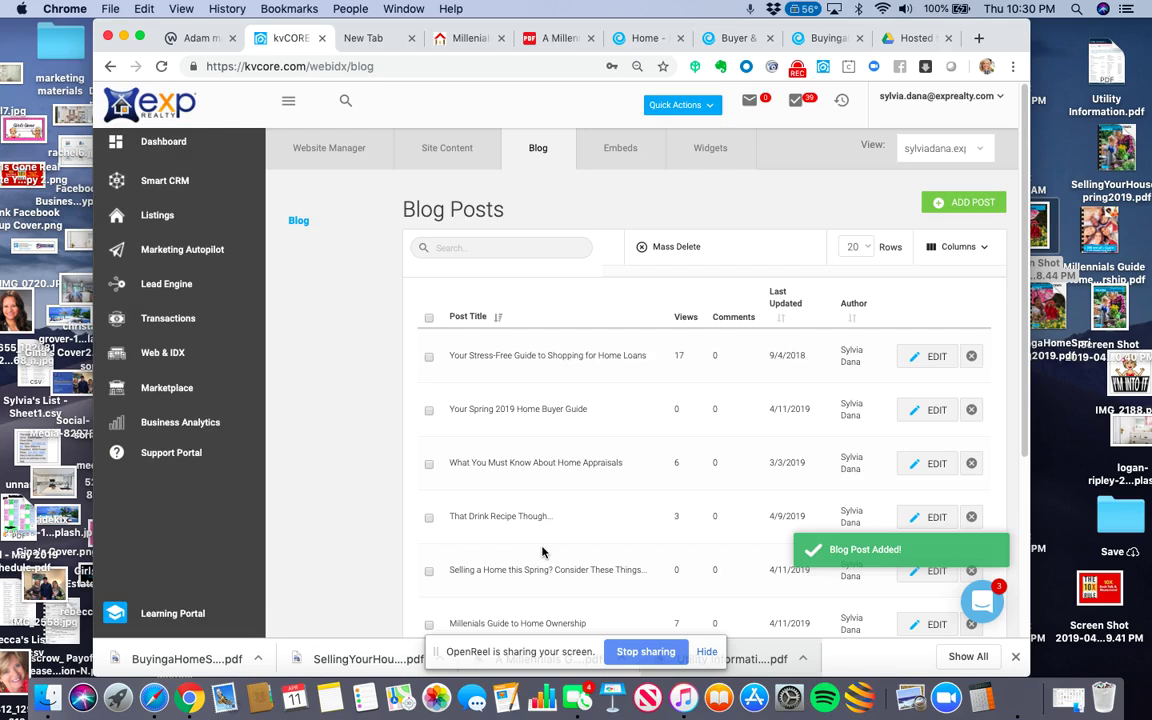
{"action": "left_click", "coordinate": [160, 66]}
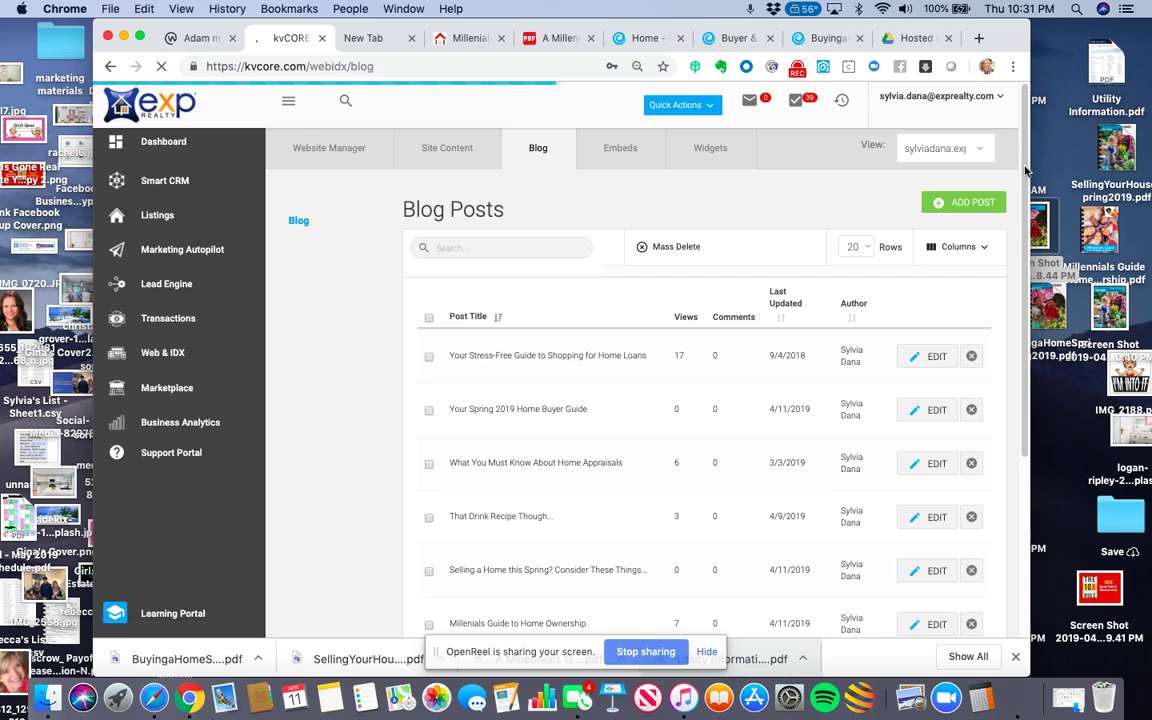
{"action": "scroll", "coordinate": [628, 415], "scroll_direction": "down", "scroll_amount": 3}
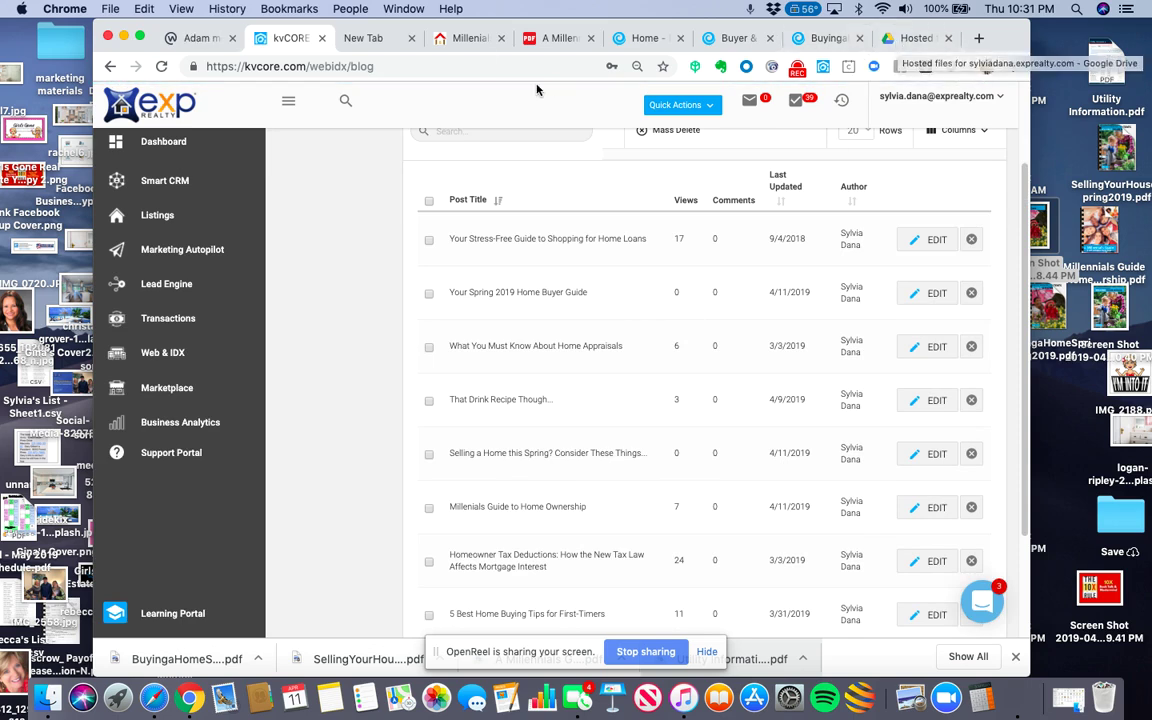
{"action": "left_click", "coordinate": [459, 40]}
Step: Return to the 'Millenials Guide to Home Ownership' post and scroll back to its top
{"action": "left_click", "coordinate": [161, 66]}
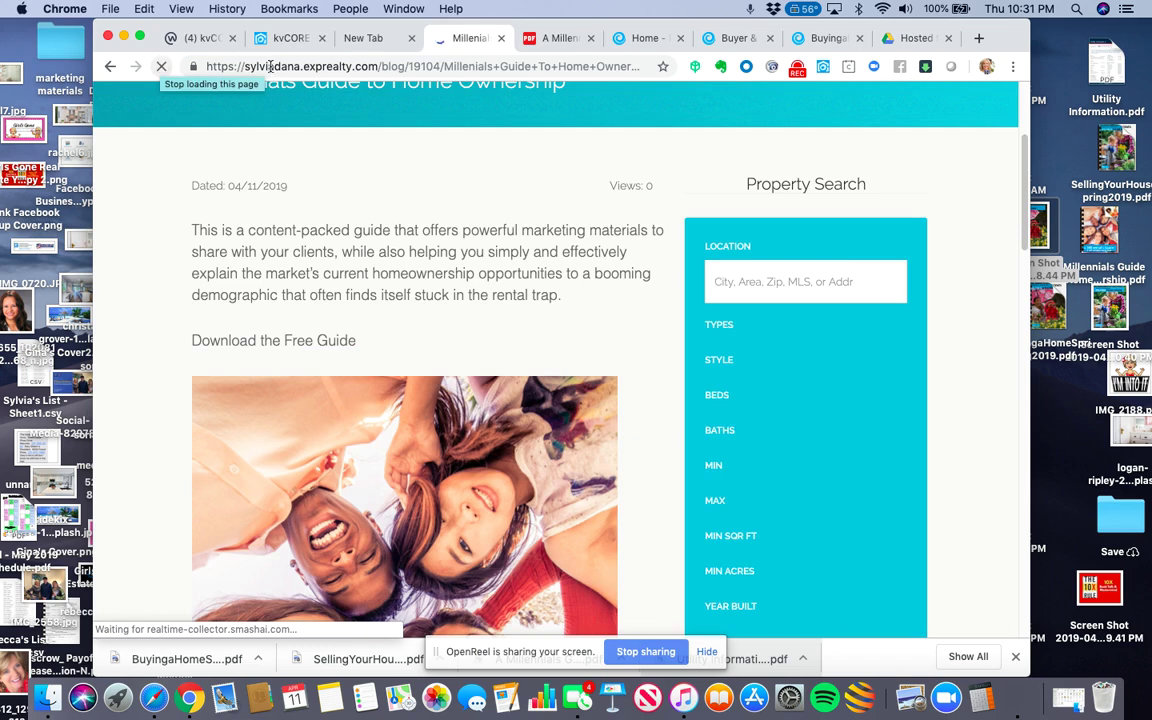
{"action": "left_click_drag", "start_coordinate": [1023, 137], "coordinate": [1023, 93]}
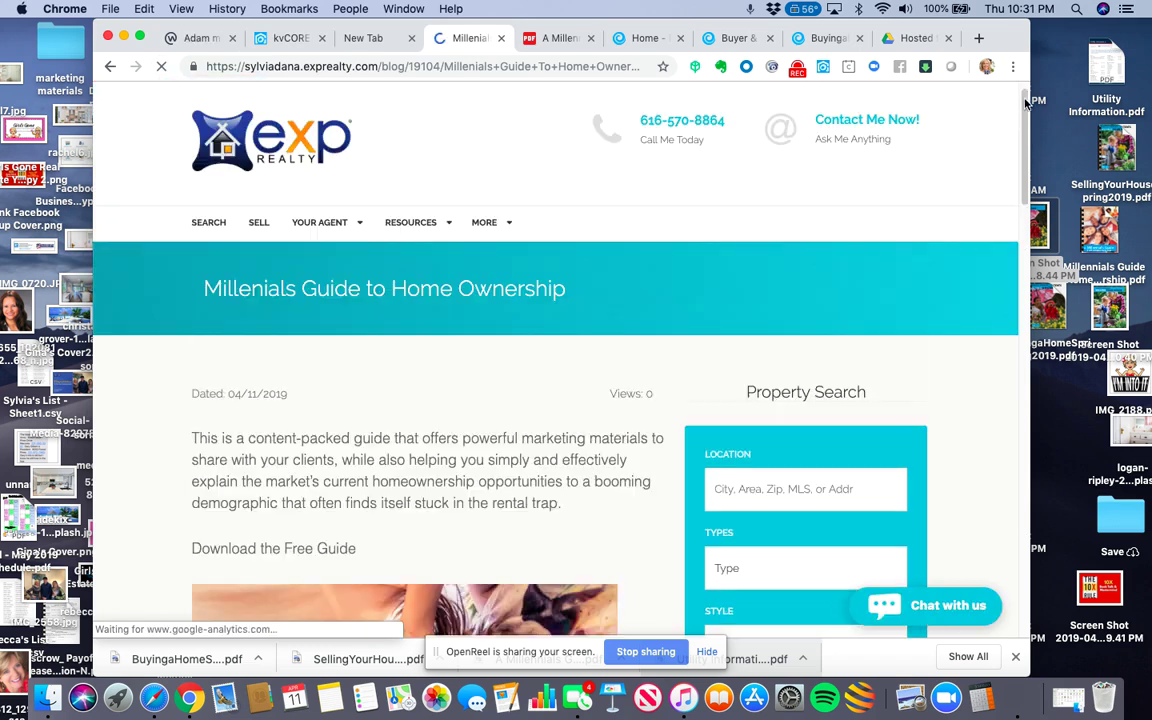